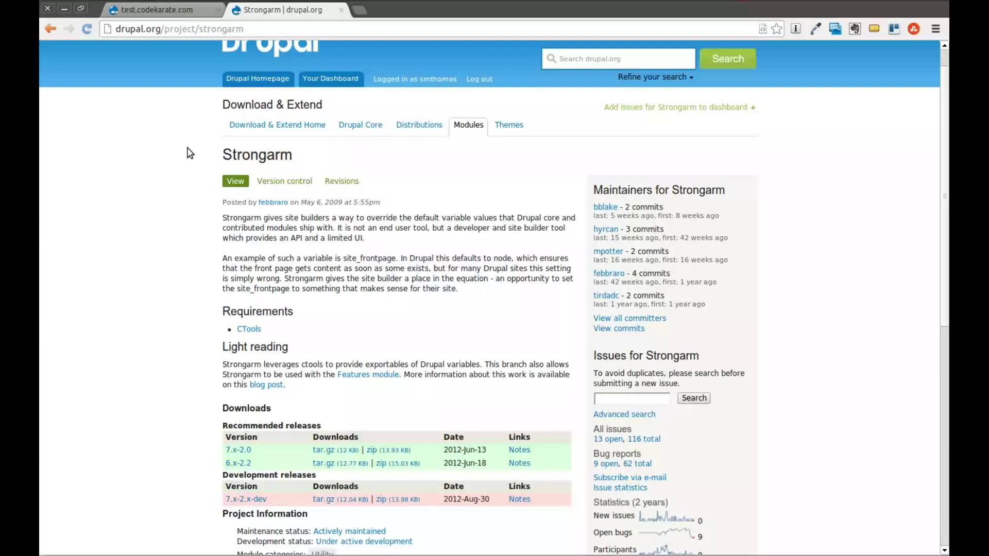
- Return to the test.codekarate.com homepage tab
left_click(179, 16)
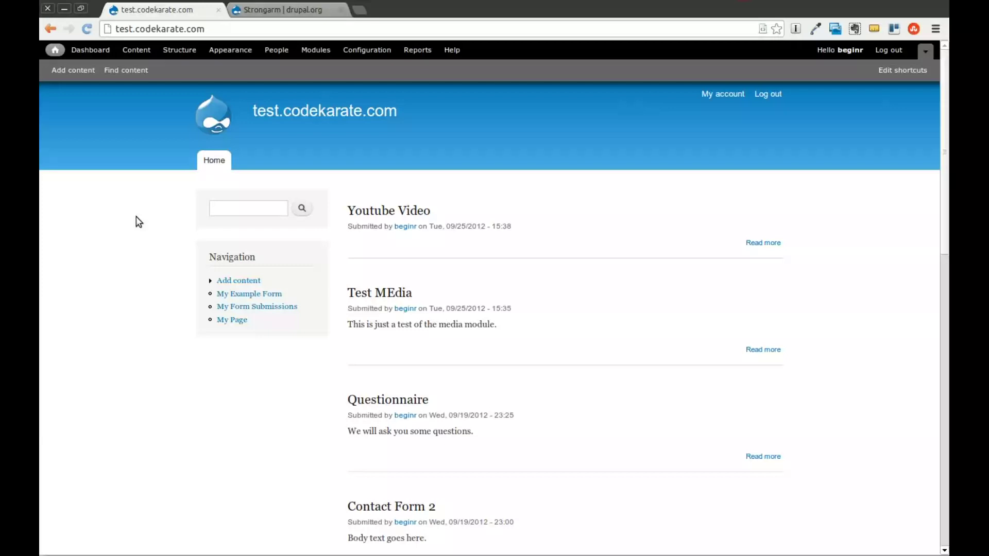
- Switch to the terminal workspace at the test.codekarate.com site directory
key("ctrl+alt+Down")
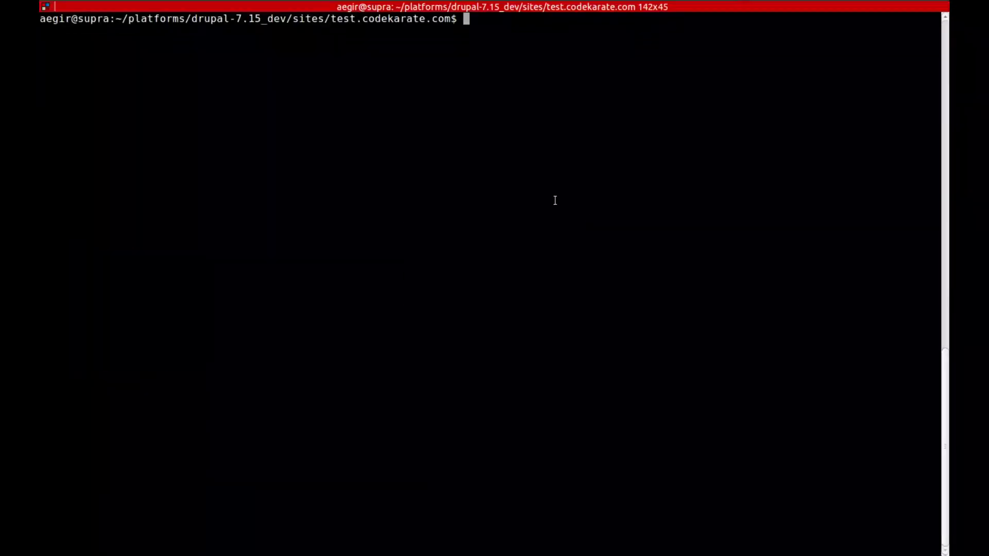
- Run drush dl strongarm and drush en strongarm, confirming with y, then return to the browser
type("drush dl ")
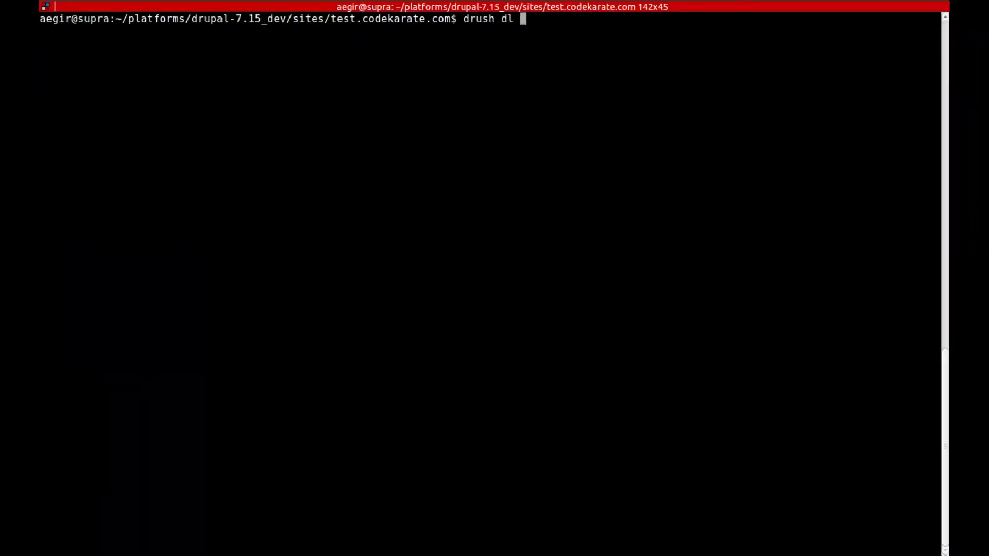
type("strongarm")
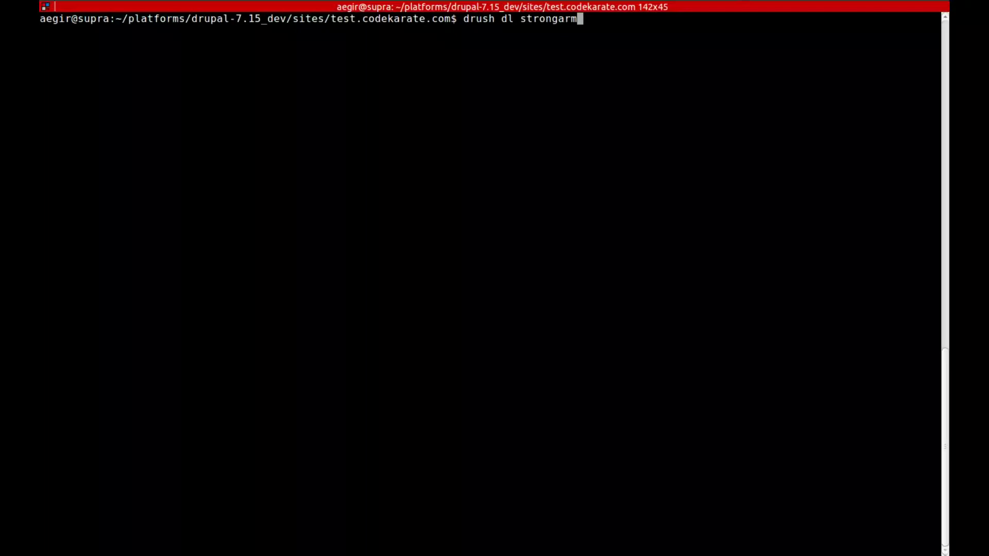
key("Return")
type("dru")
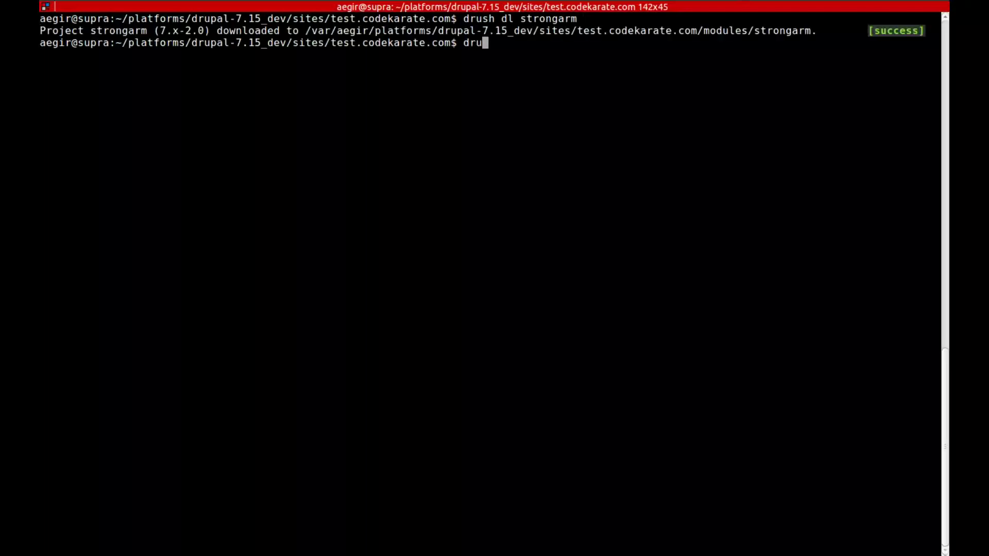
type("sh en strongarm")
key("Return")
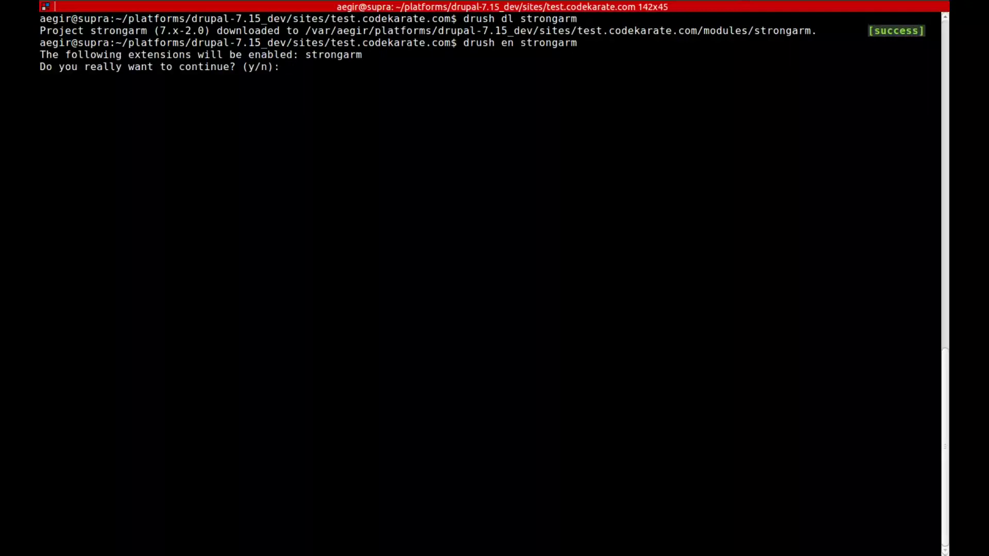
type("y")
key("Return")
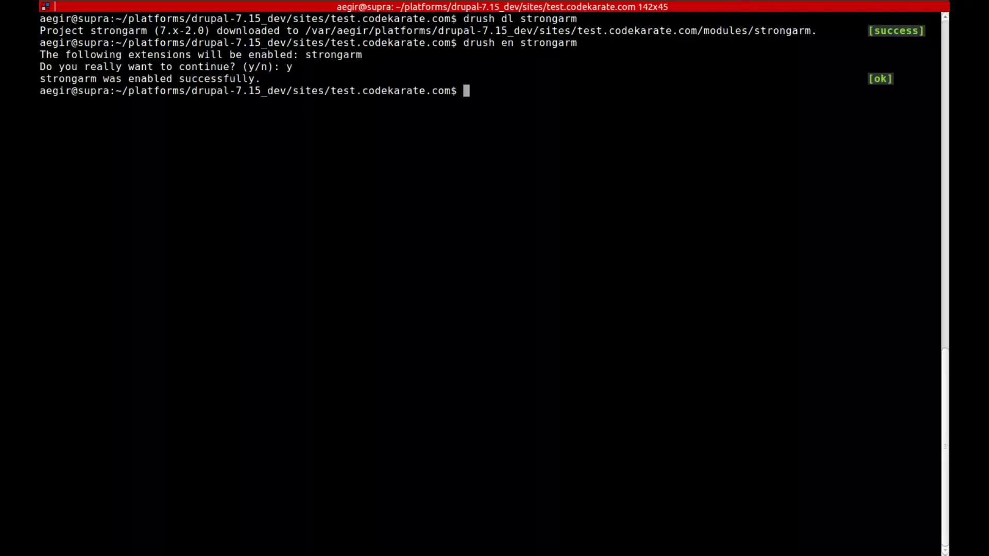
key("alt+Tab")
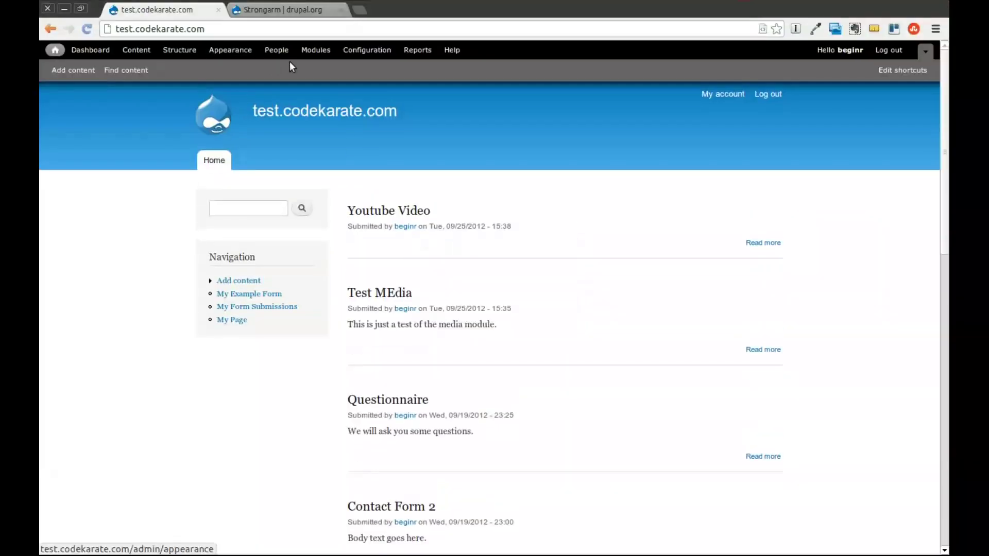
- Locate the enabled Strongarm row in the Modules list by searching 'stron', then revisit drupal.org
left_click(318, 49)
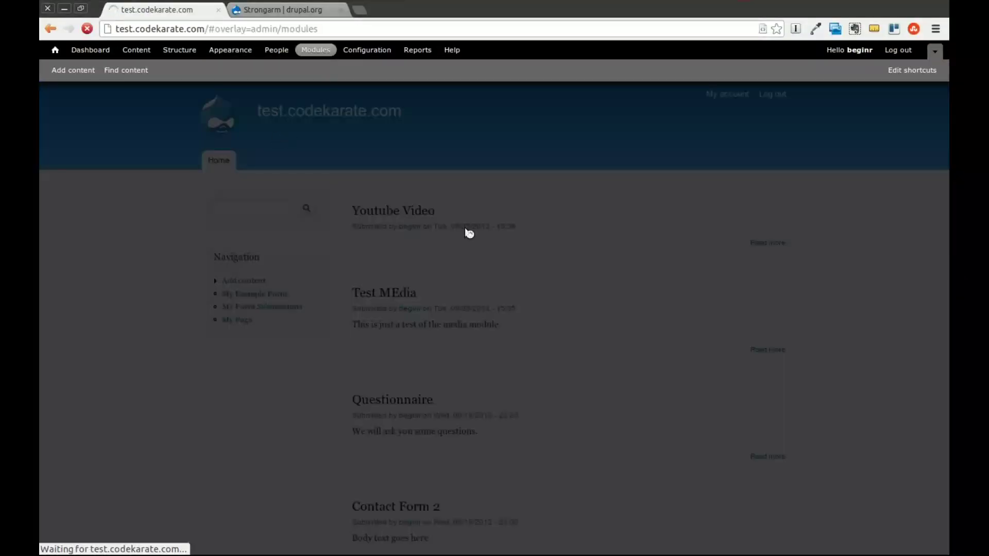
key("ctrl+f")
type("stron")
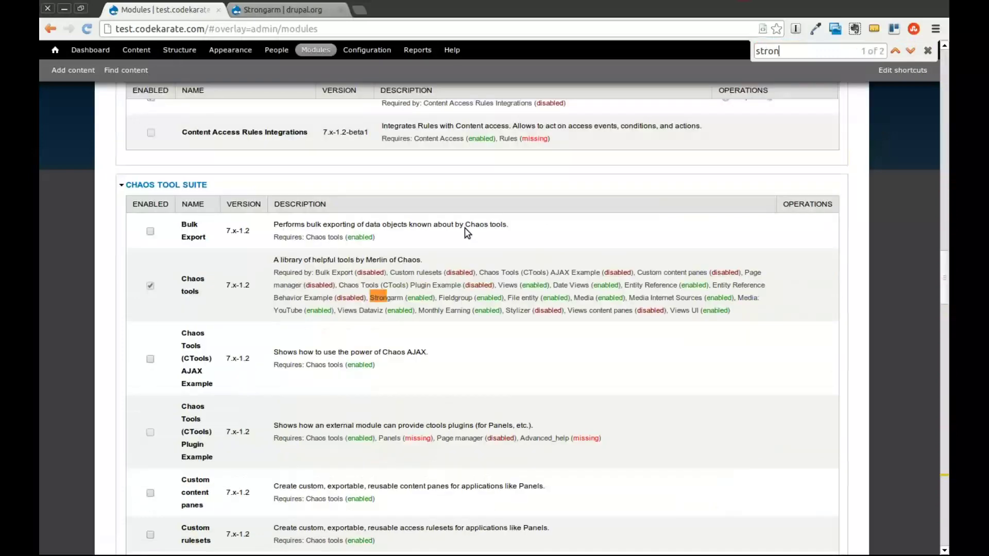
key("Return")
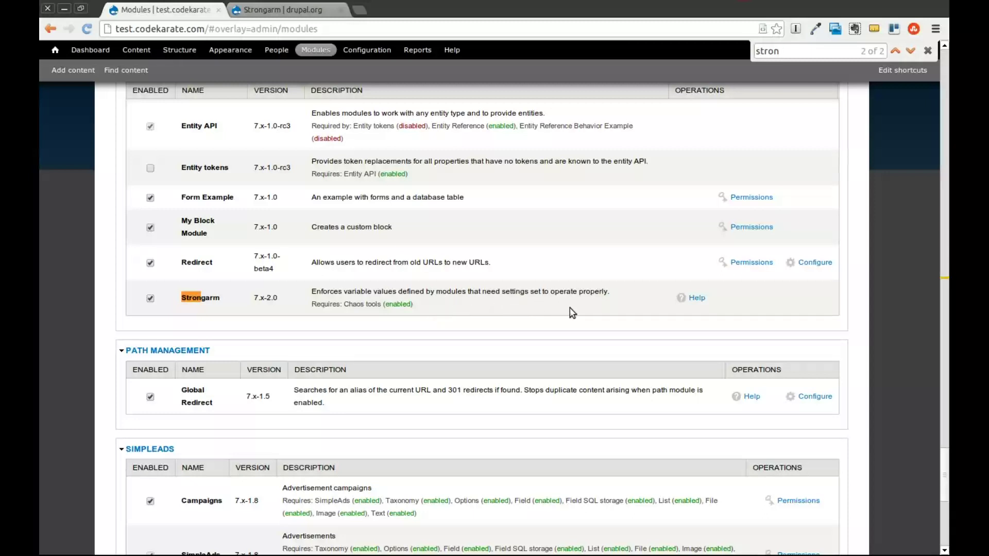
left_click(288, 10)
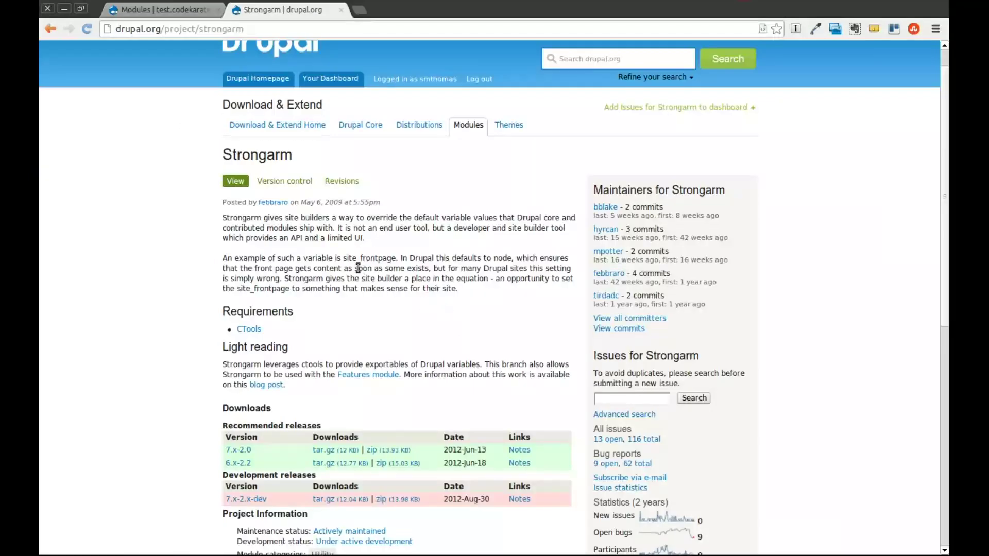
- Highlight the site_frontpage example in Strongarm's description, then go back to the Modules list
left_click_drag(343, 258, 382, 256)
left_click(478, 291)
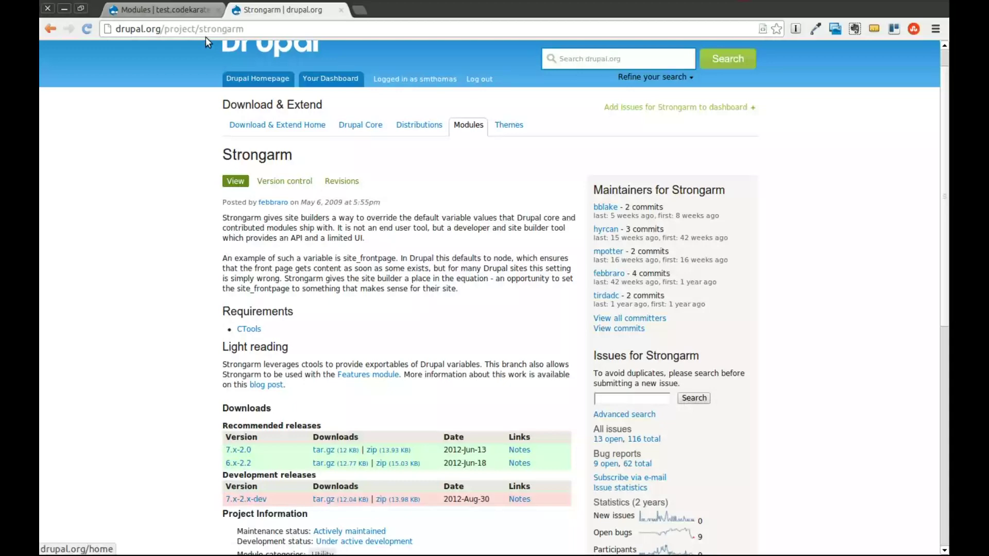
left_click(187, 11)
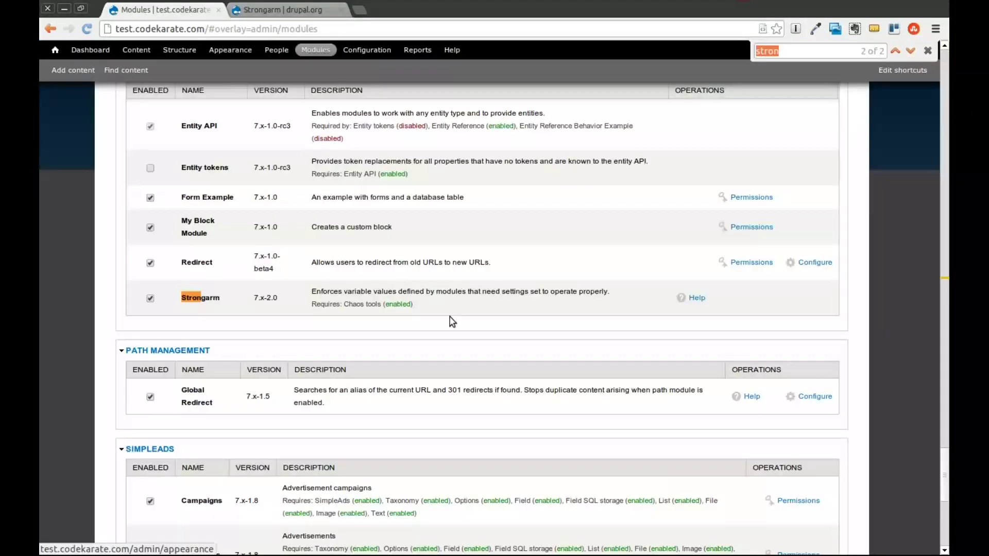
- Read Strongarm's README help and open its empty Strongarm variables administration page
left_click(696, 301)
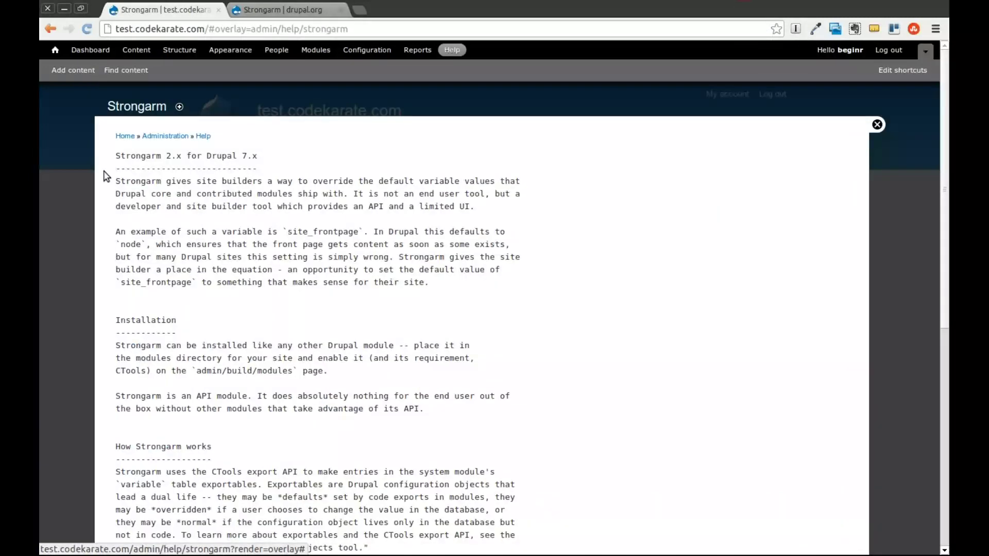
scroll(108, 178, "down", 5)
scroll(128, 183, "up", 2)
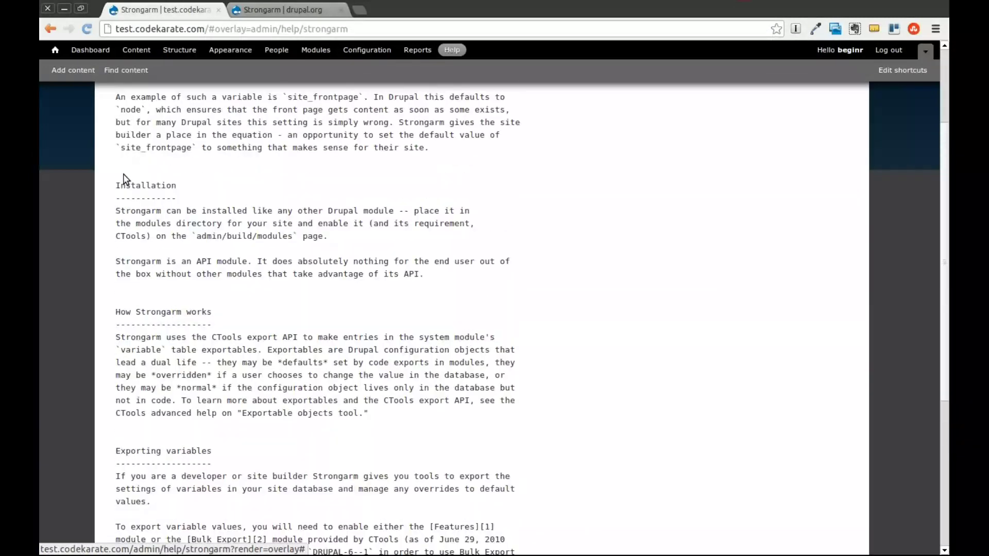
left_click_drag(119, 197, 455, 283)
scroll(566, 468, "down", 4)
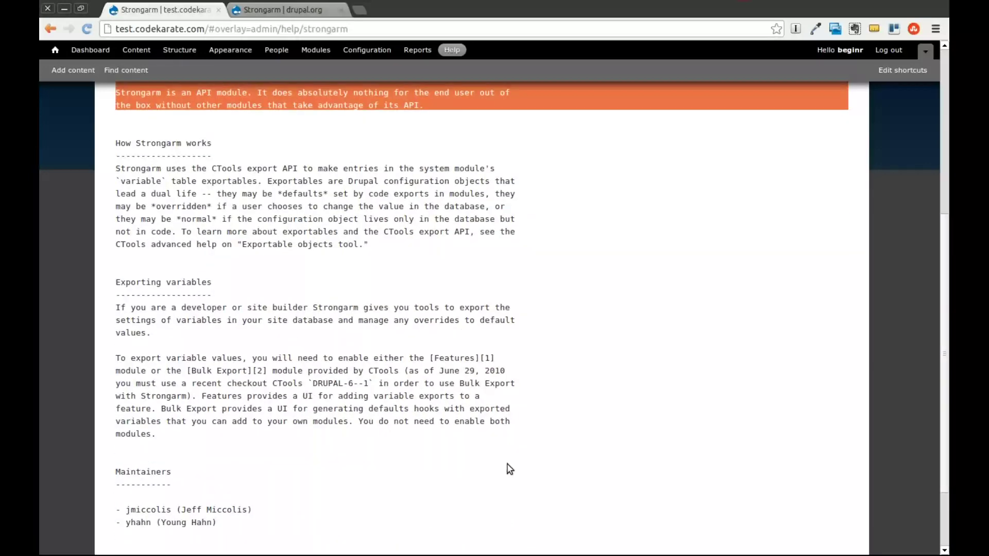
left_click(463, 455)
scroll(463, 454, "down", 2)
scroll(463, 454, "down", 1)
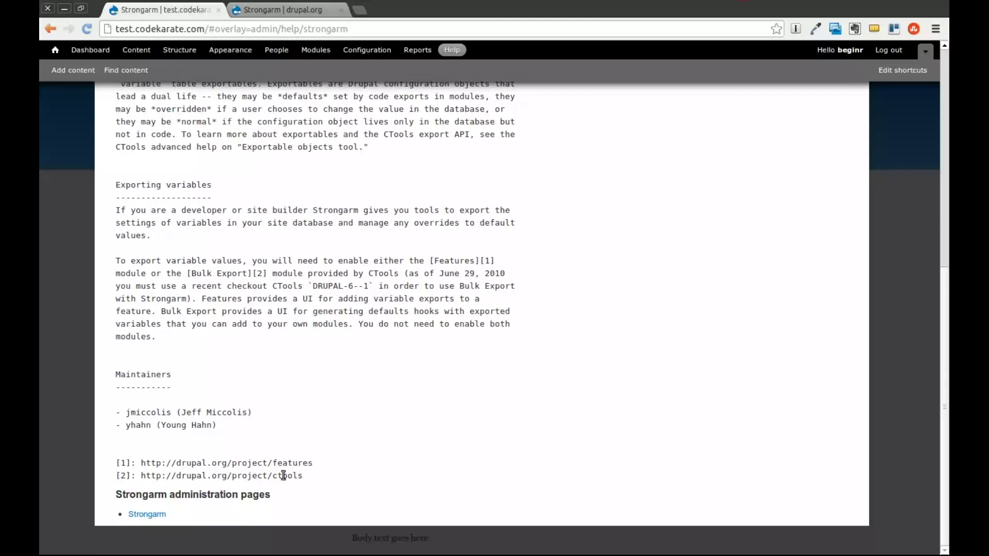
left_click(150, 515)
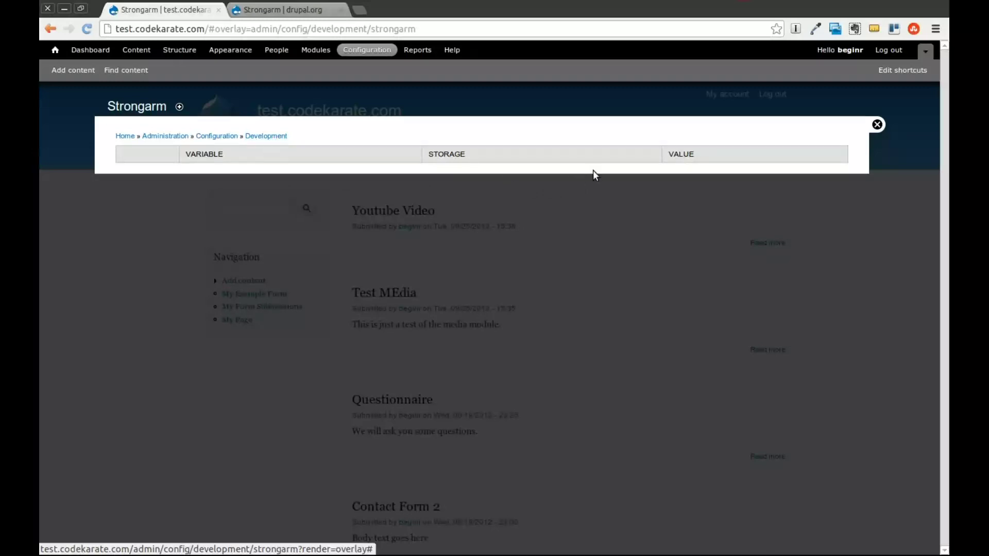
right_click(183, 49)
- Start a new feature from Structure > Features, naming it 'My Variables'
left_click(212, 56)
left_click(262, 9)
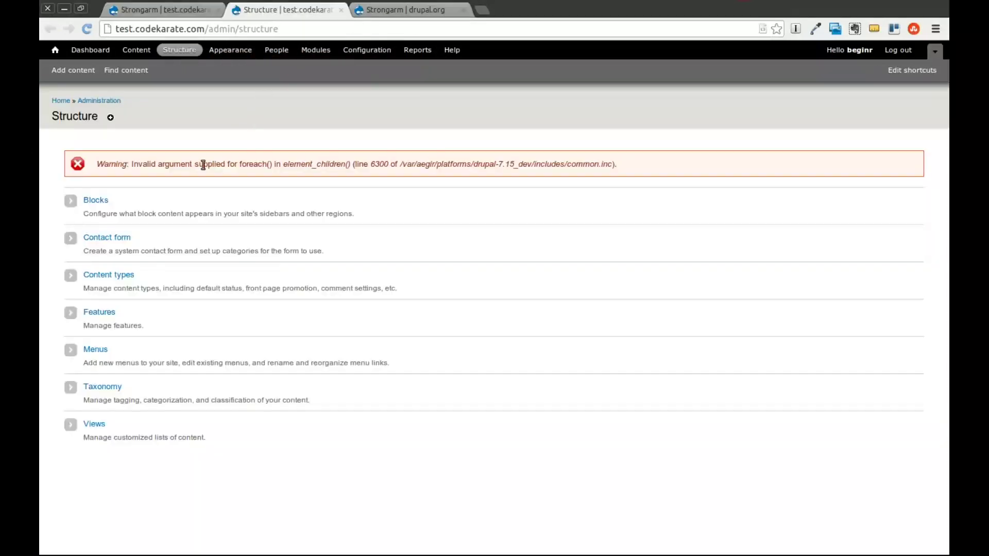
left_click(99, 313)
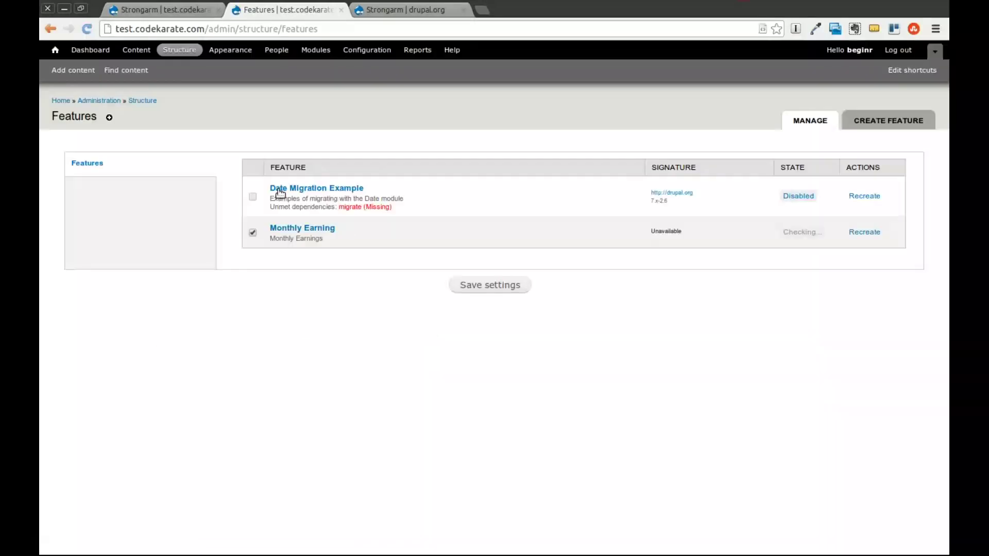
left_click(875, 122)
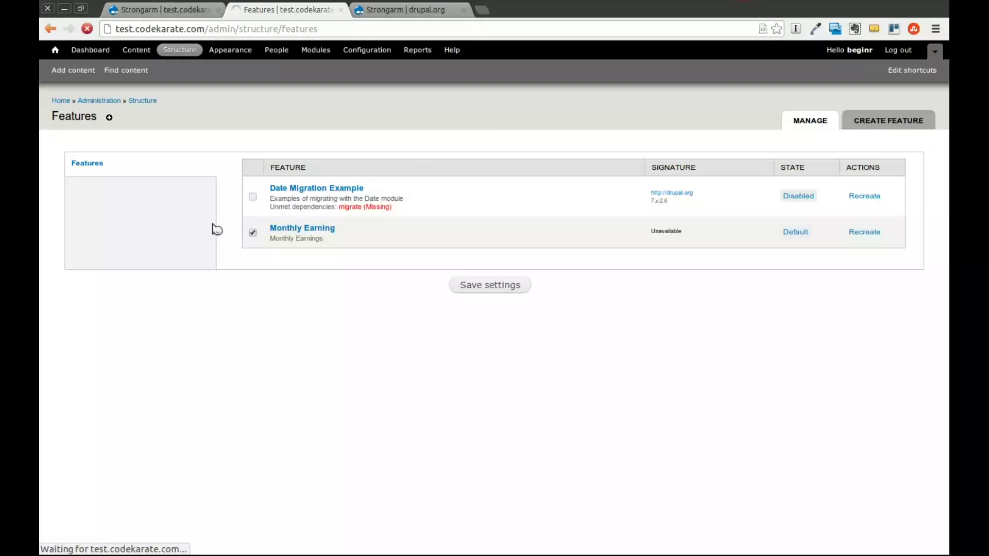
left_click(179, 199)
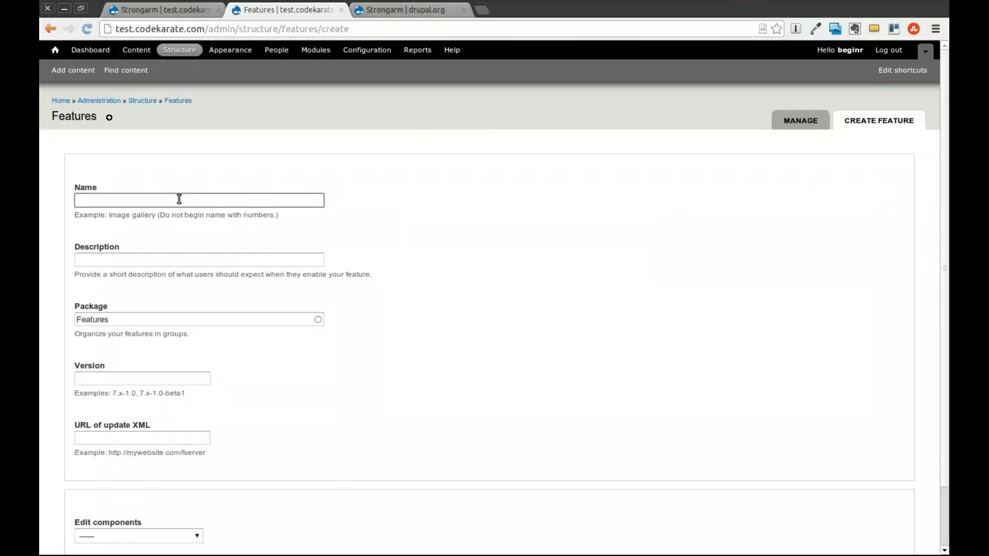
type("My Variables")
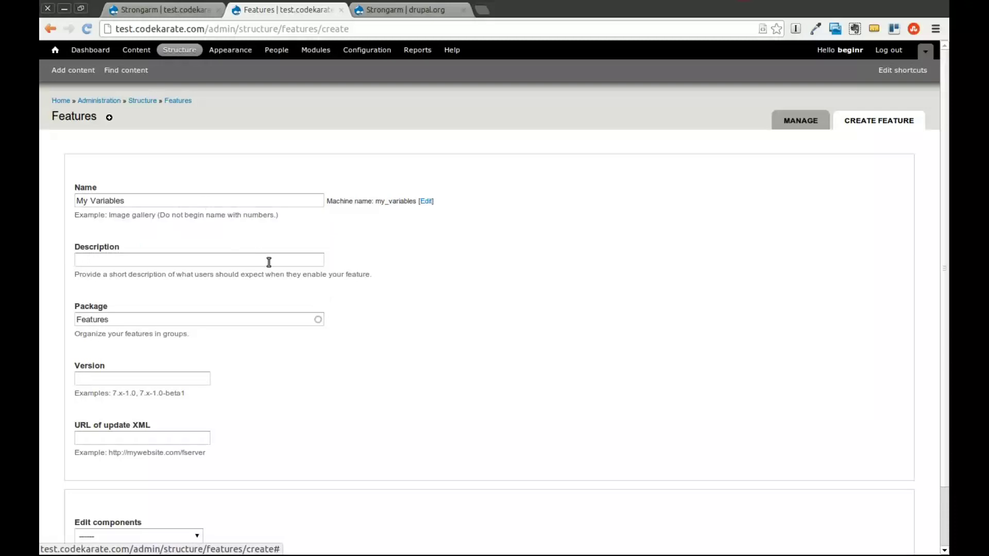
- Set the feature's component type to 'Strongarm: variable' to list the site variables
scroll(557, 372, "down", 3)
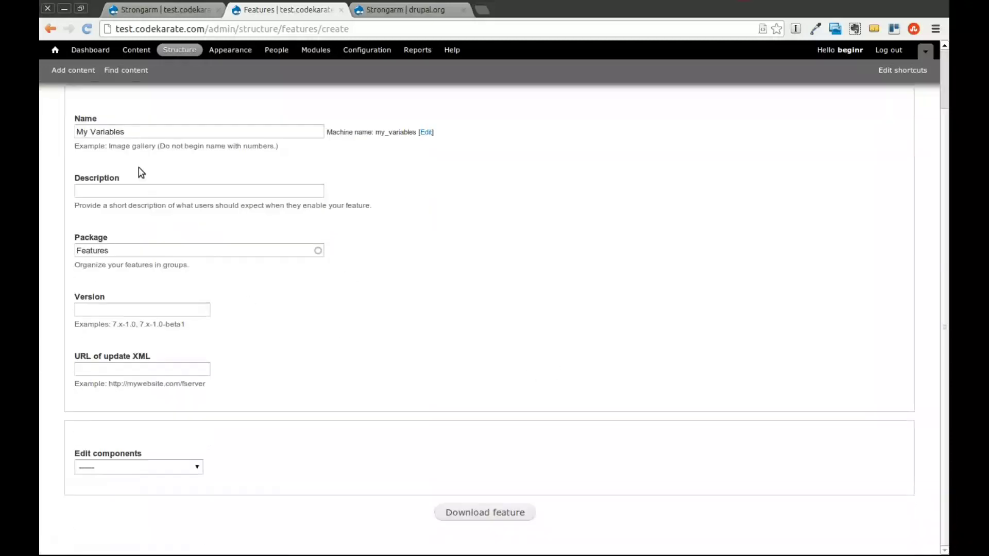
left_click(195, 468)
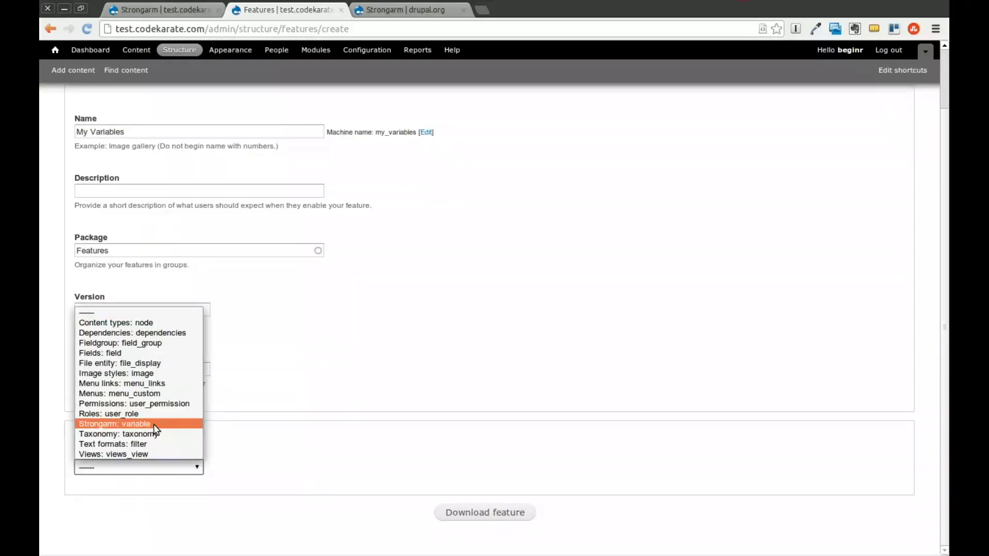
left_click(292, 442)
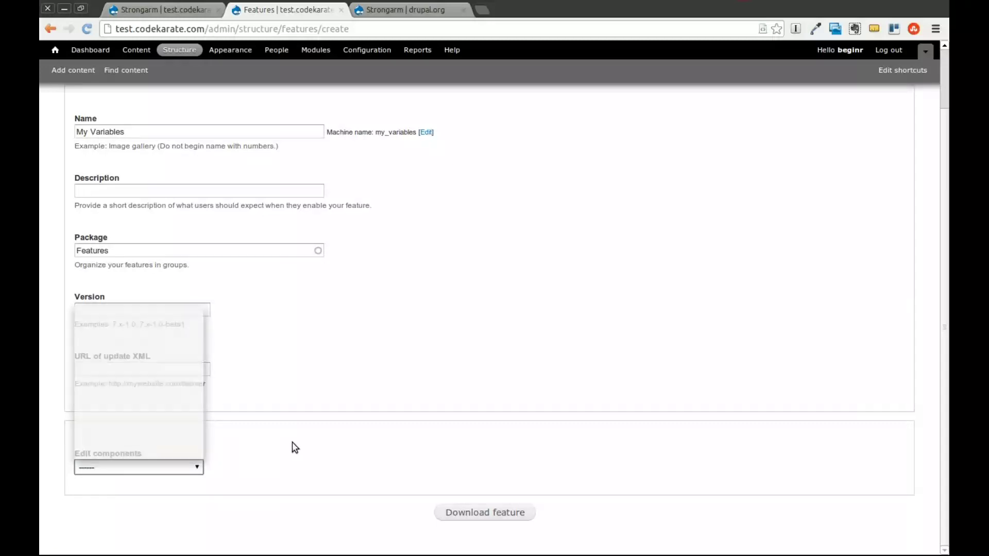
left_click(203, 468)
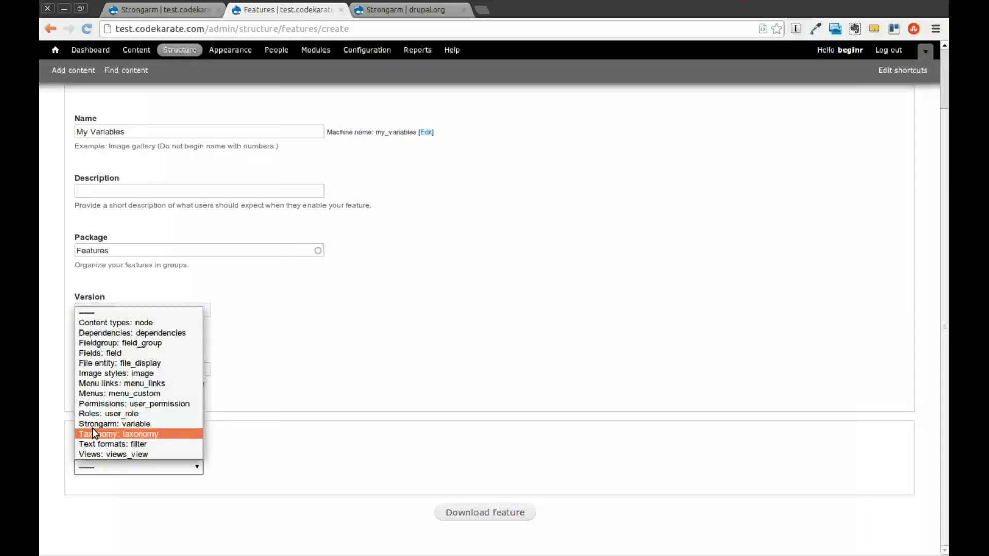
left_click(125, 424)
scroll(478, 422, "down", 3)
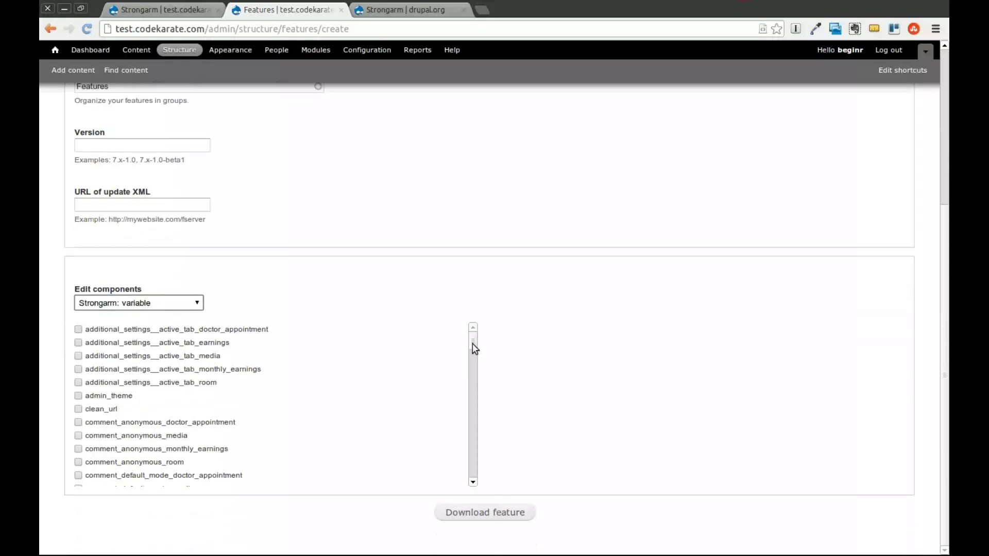
- Tick site_mail, site_name and site_frontpage in the Strongarm variable checklist
left_click_drag(473, 337, 448, 328)
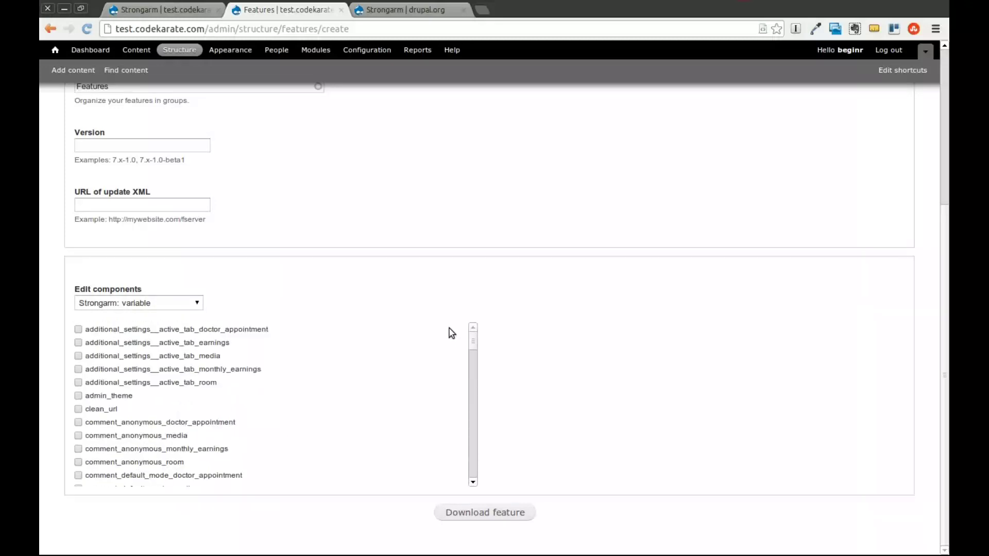
scroll(296, 384, "down", 3)
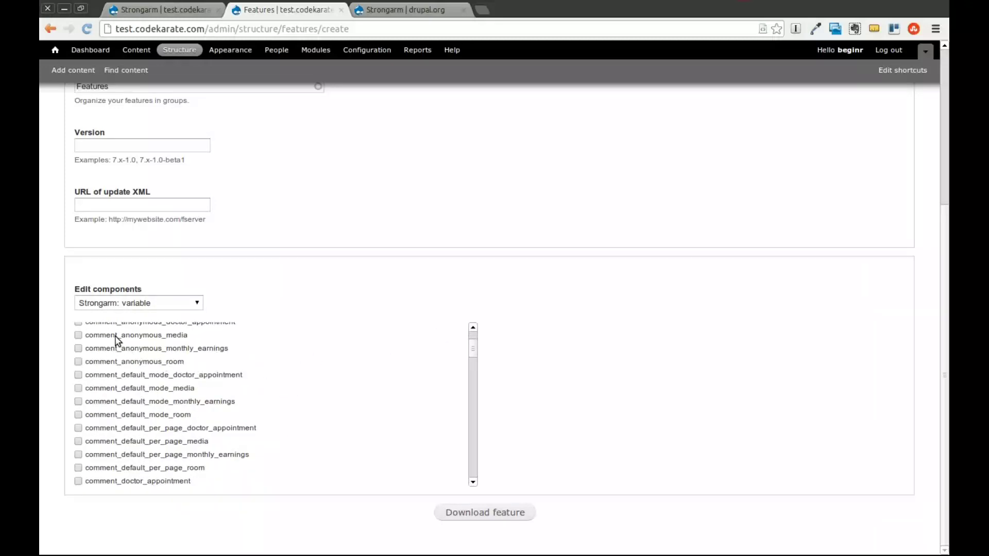
scroll(110, 391, "down", 2)
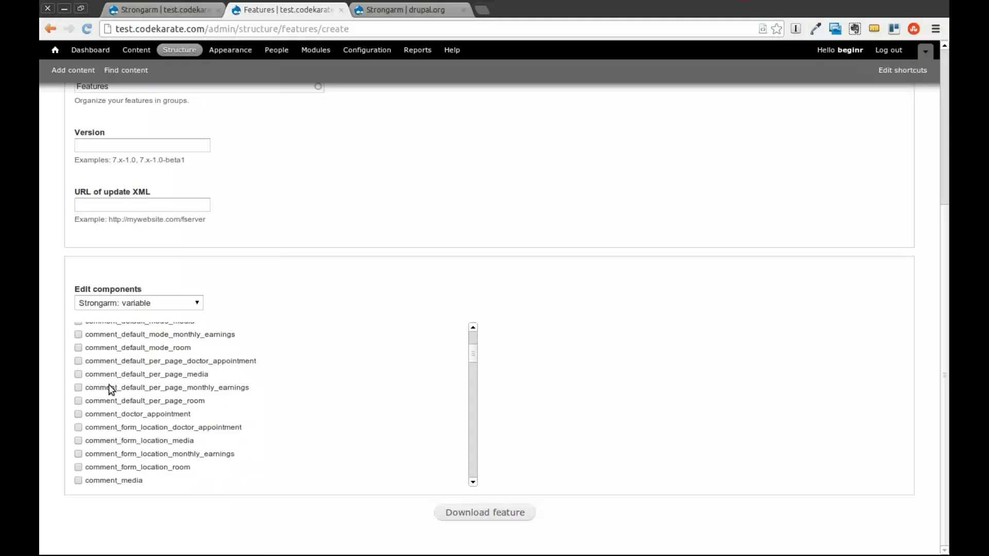
scroll(257, 416, "down", 2)
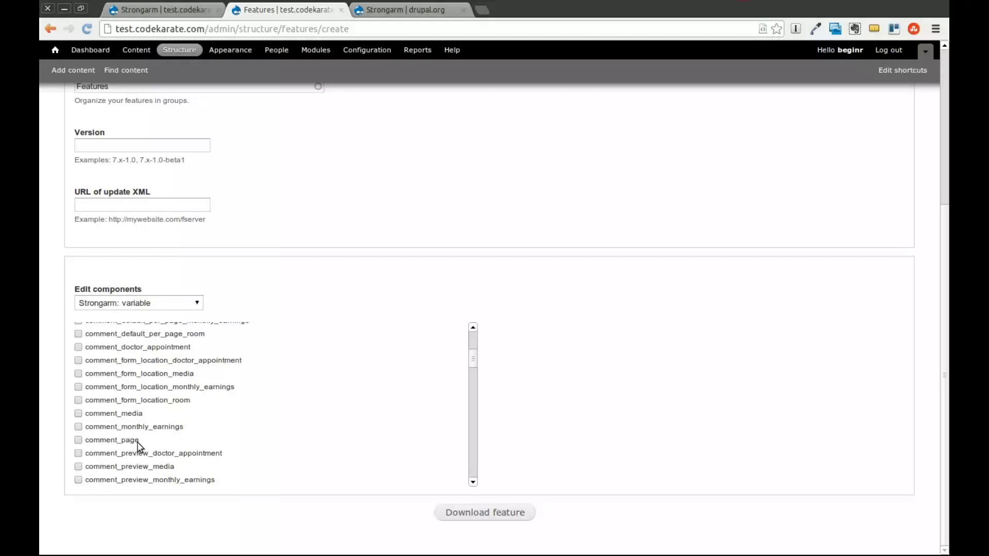
scroll(177, 430, "down", 10)
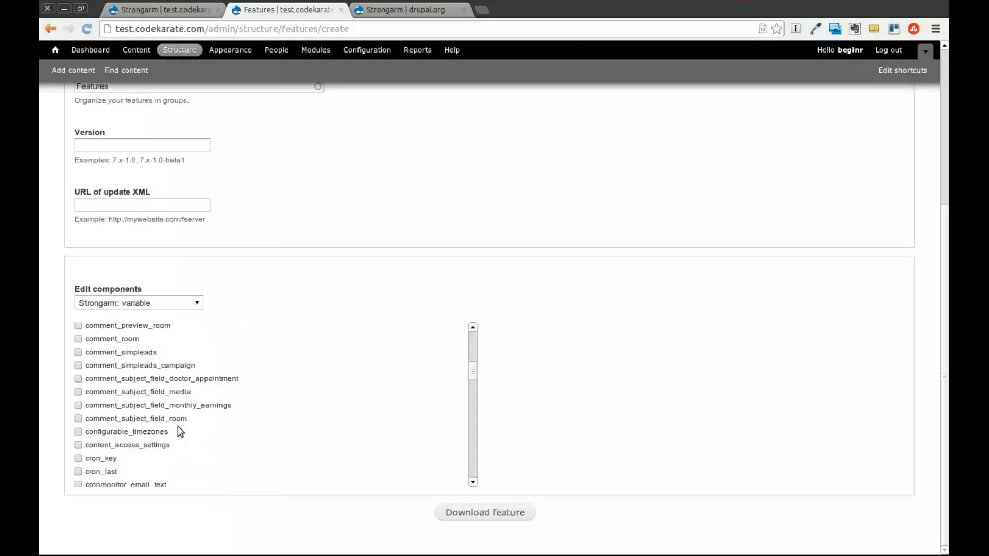
scroll(198, 417, "down", 20)
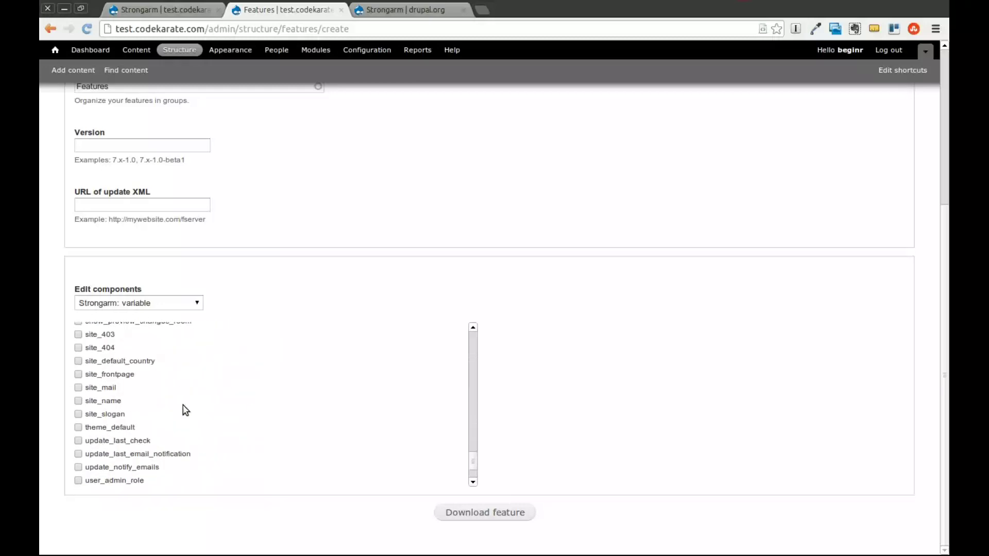
left_click(78, 388)
left_click(78, 401)
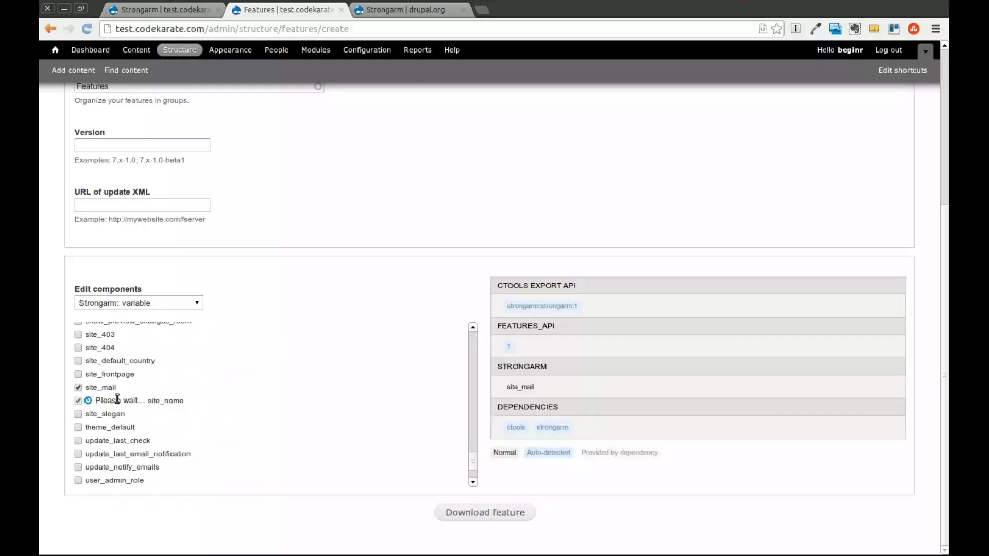
left_click(78, 374)
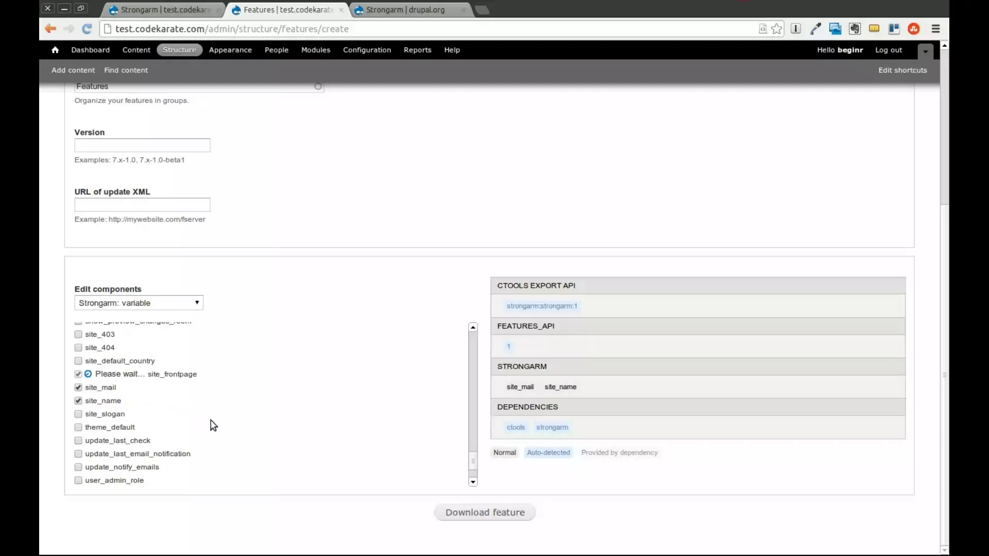
scroll(214, 426, "down", 3)
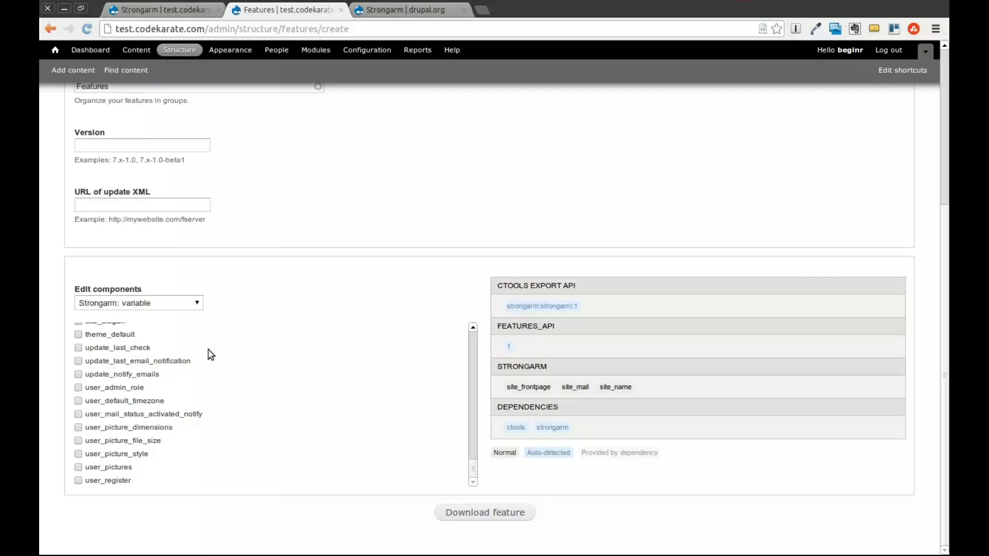
scroll(195, 360, "up", 2)
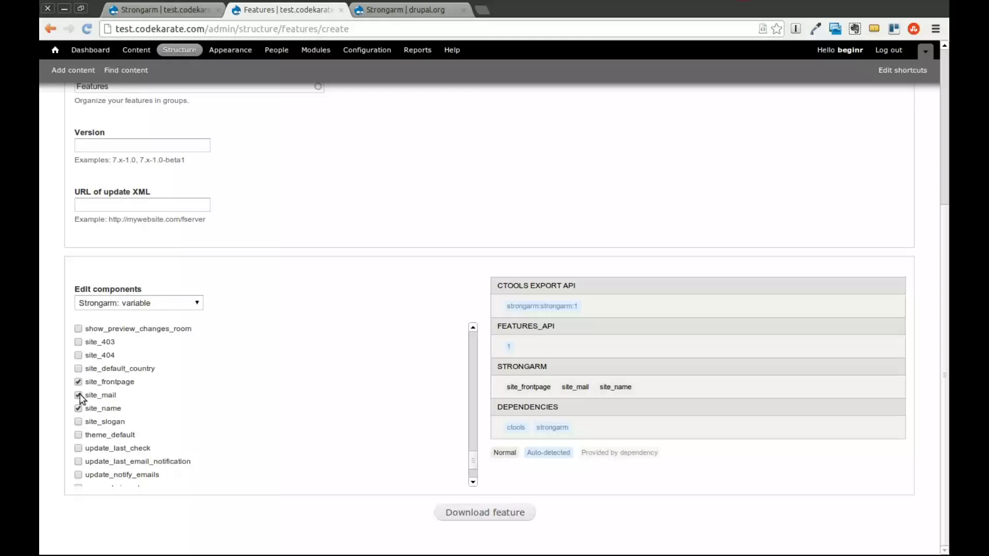
- Download the feature as my_variables.tar and switch to the site's modules folder
scroll(182, 407, "down", 3)
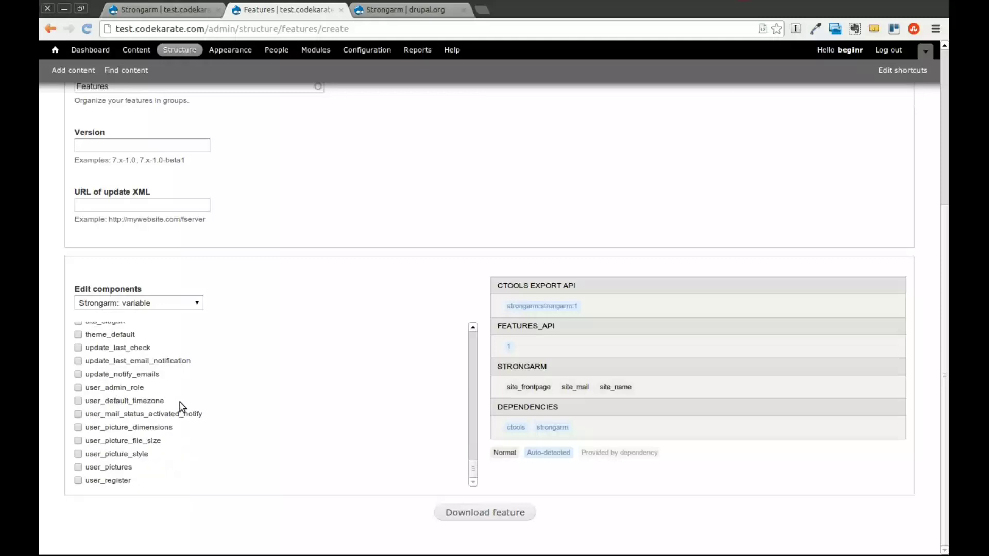
left_click(440, 509)
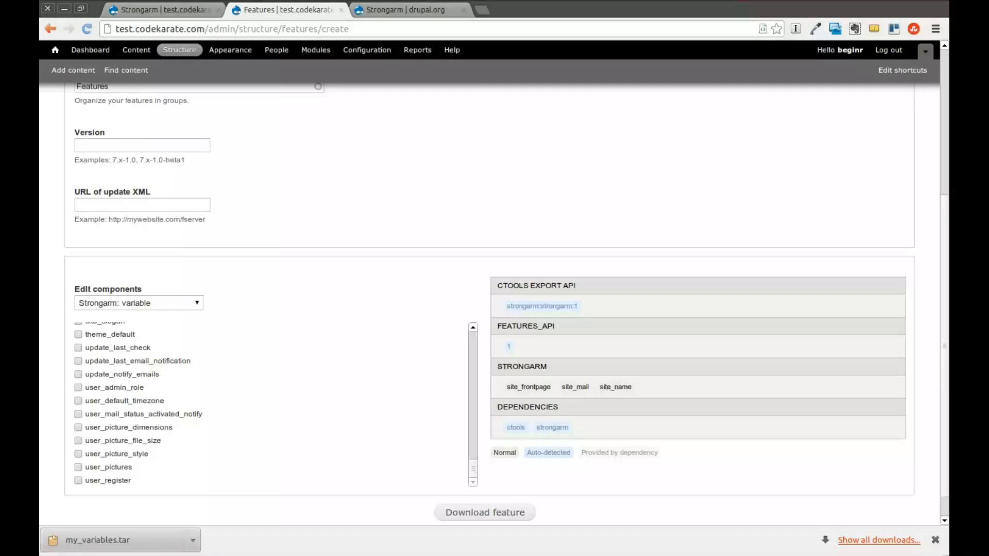
key("alt+Tab")
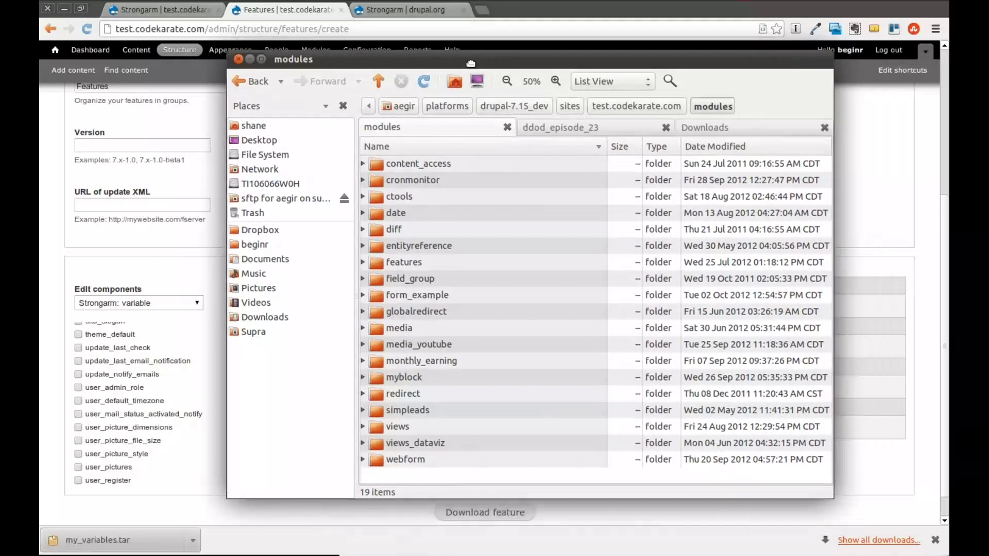
- Paste my_variables.tar into the test.codekarate.com modules folder
left_click(666, 130)
left_click(666, 127)
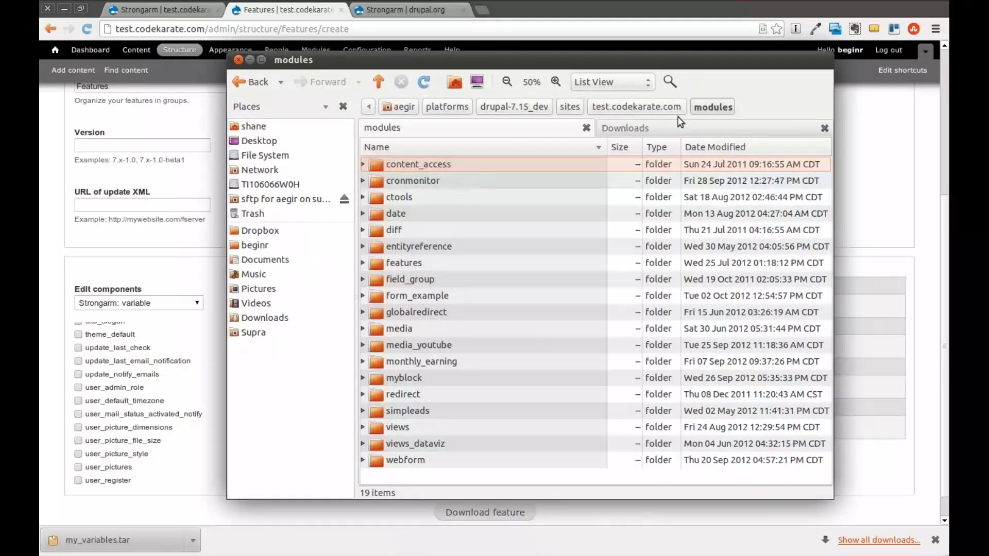
left_click(343, 106)
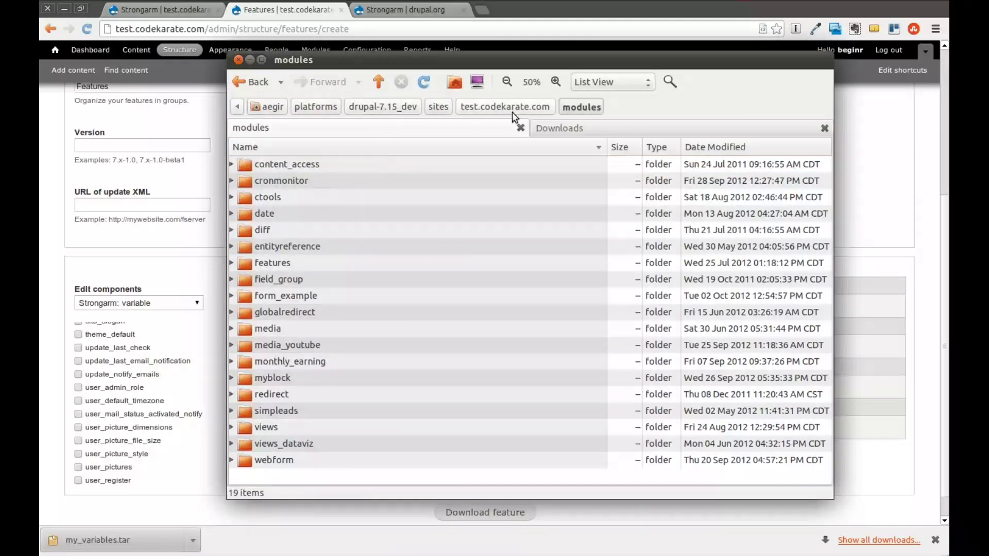
right_click(310, 478)
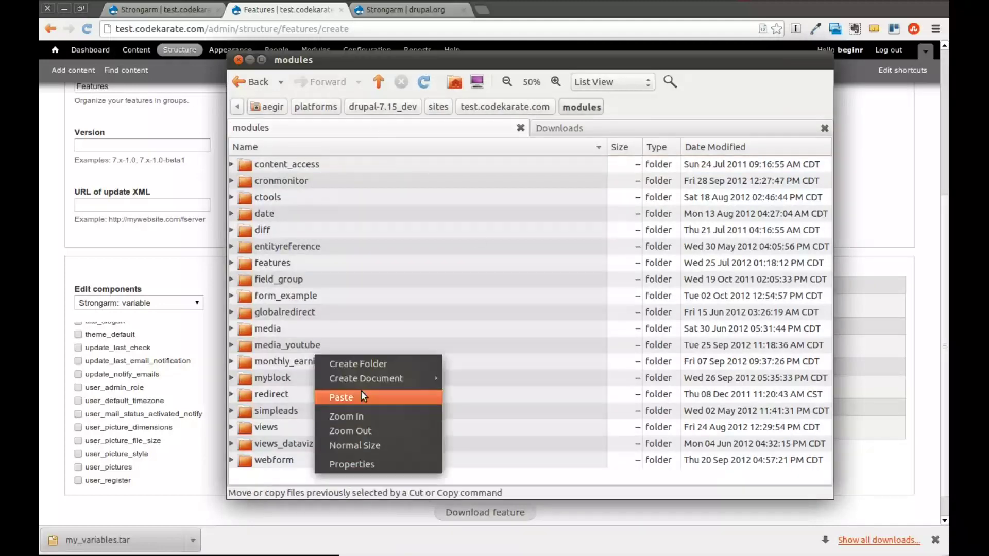
left_click(359, 397)
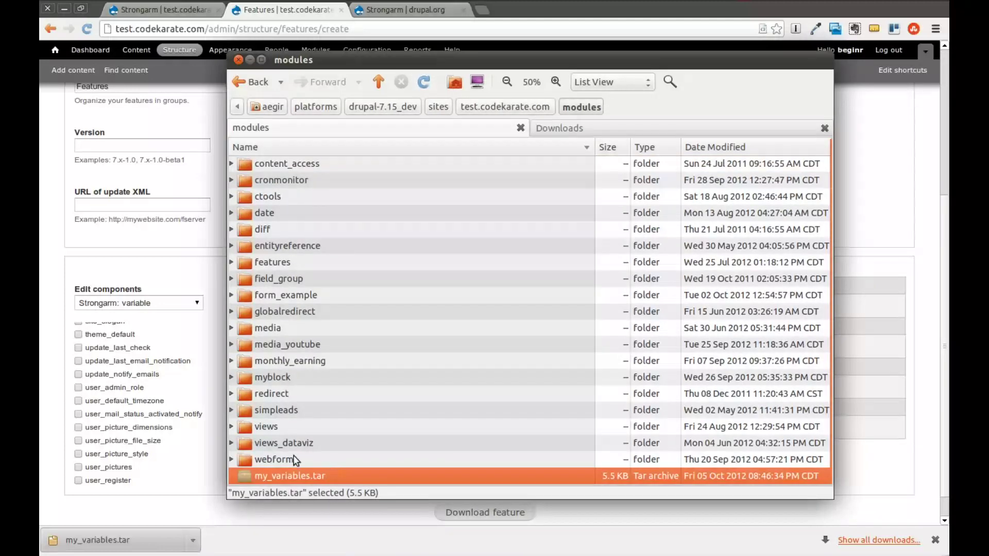
- Extract my_variables.tar into a my_variables folder, delete the archive, and close the file manager
right_click(317, 476)
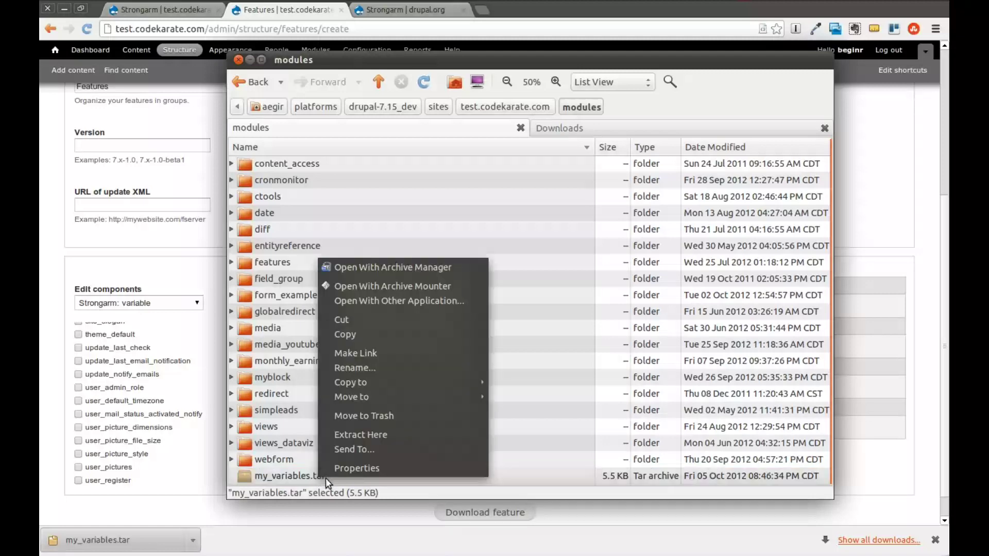
left_click(371, 432)
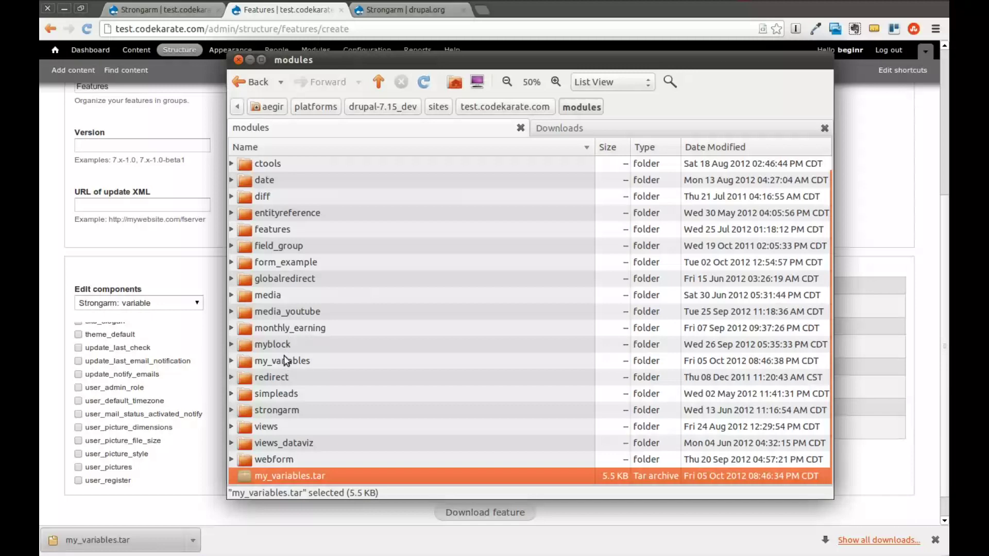
left_click(286, 360)
left_click(311, 475)
key("Delete")
left_click(644, 334)
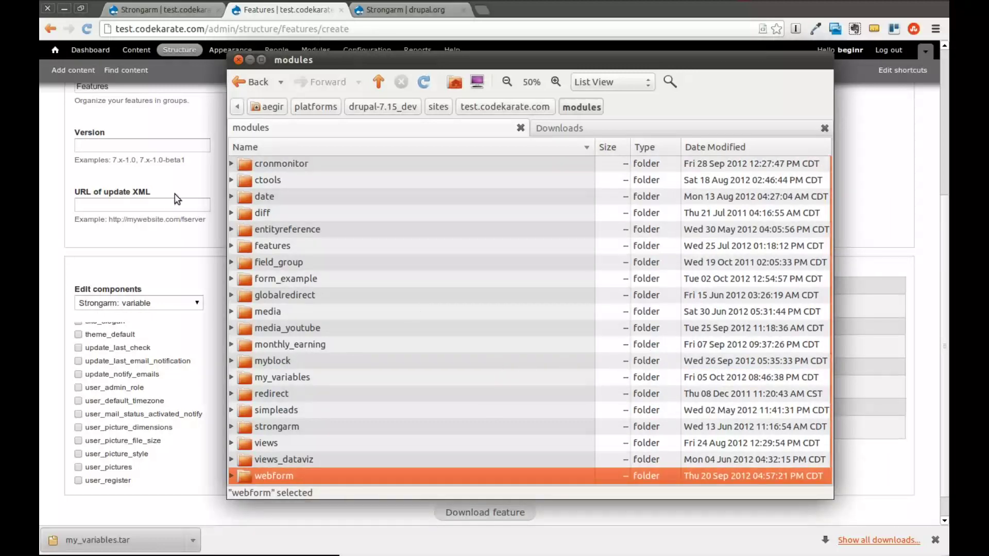
left_click(196, 242)
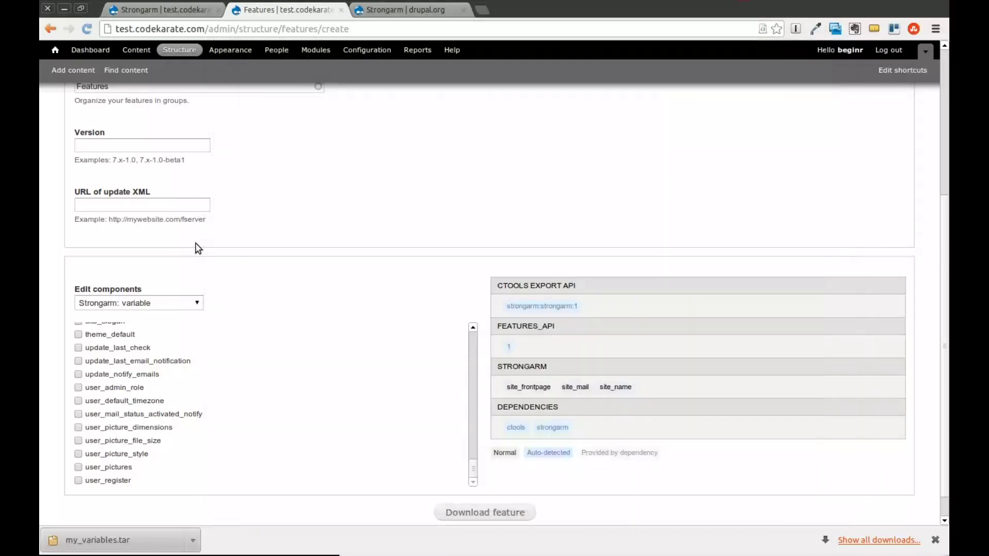
- Enable the my_variables module with drush en my_variables, answering y to confirm
key("alt+Tab")
type("drush en my_v")
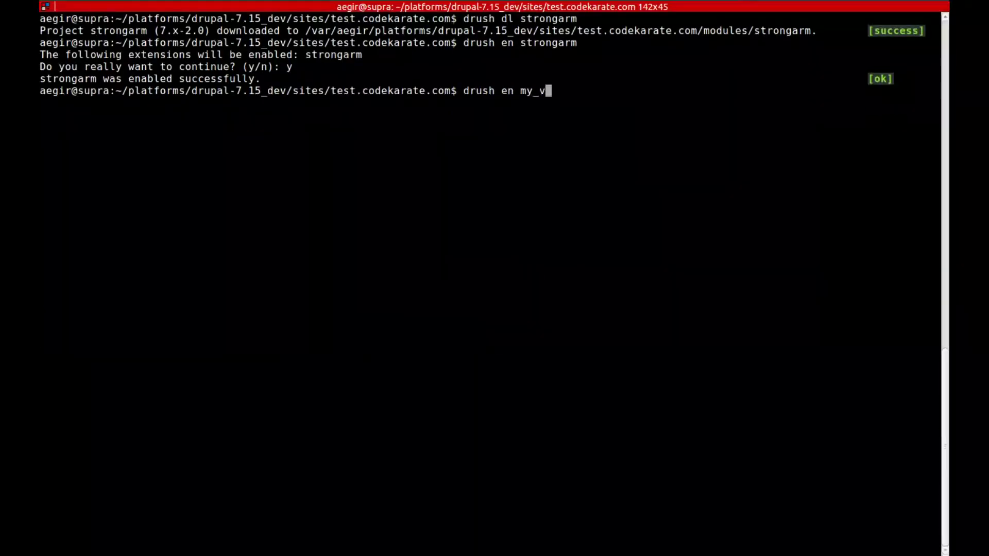
type("ariables")
key("Return")
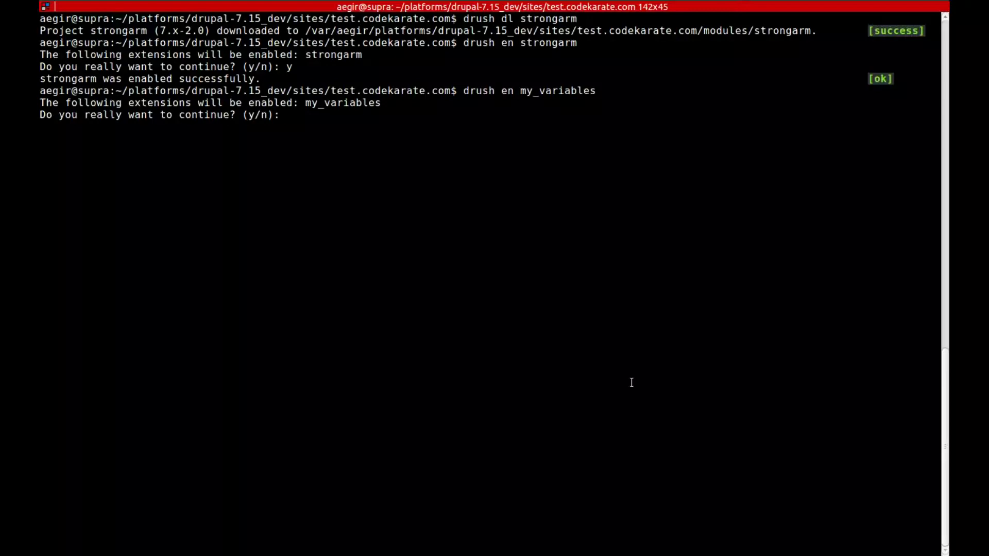
type("y")
key("Return")
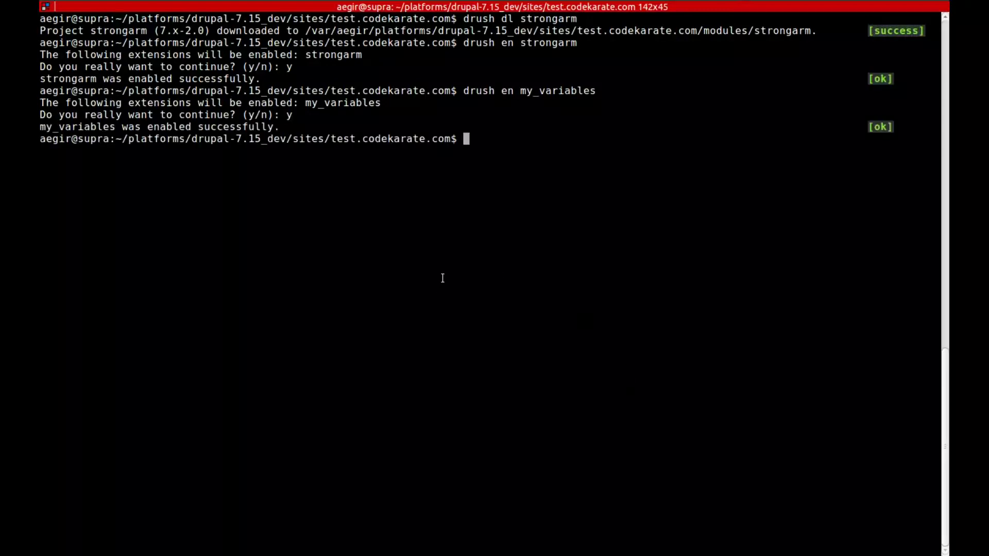
key("alt+Tab")
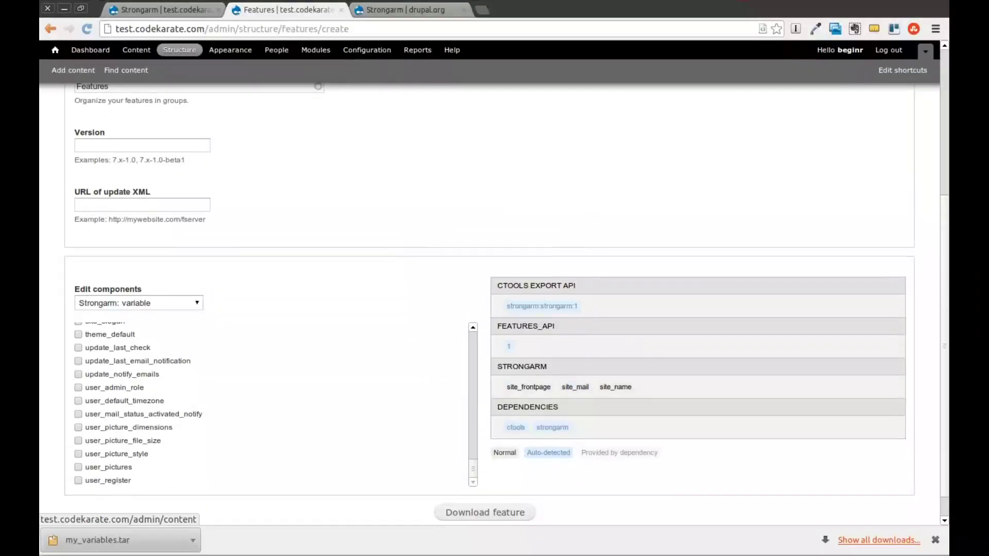
- Inspect the My Variables feature's exported site_frontpage, site_mail and site_name variables and its dependencies
scroll(263, 157, "up", 5)
left_click(808, 123)
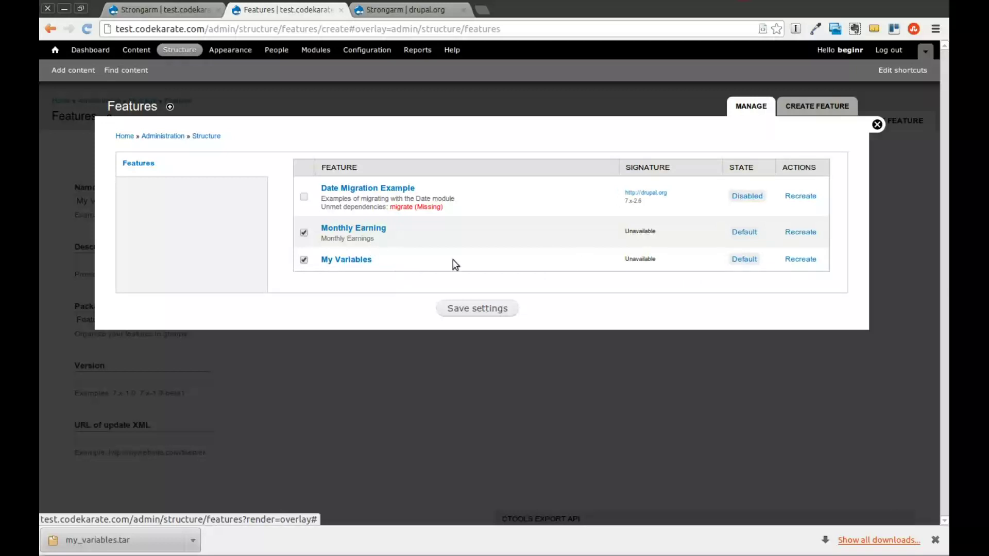
left_click(742, 260)
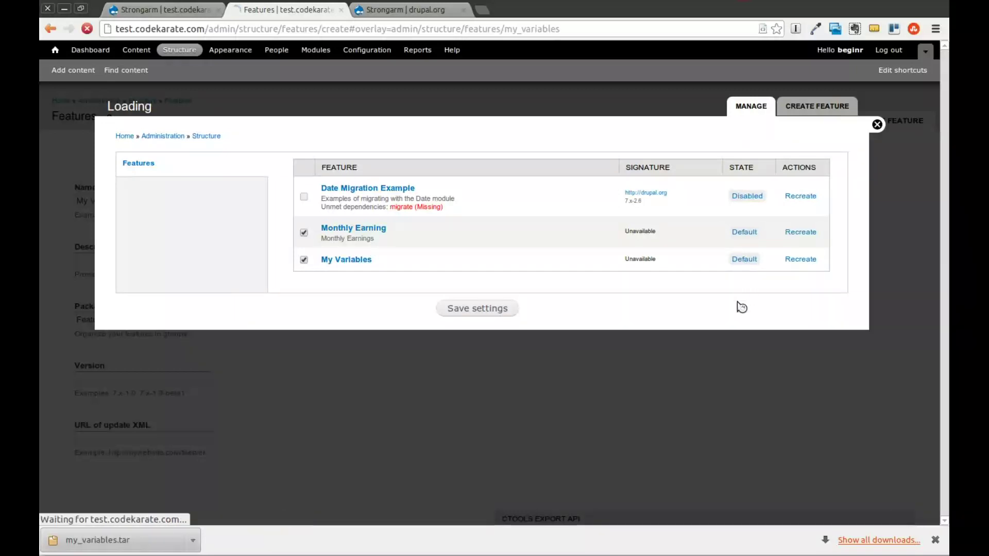
left_click_drag(508, 253, 639, 253)
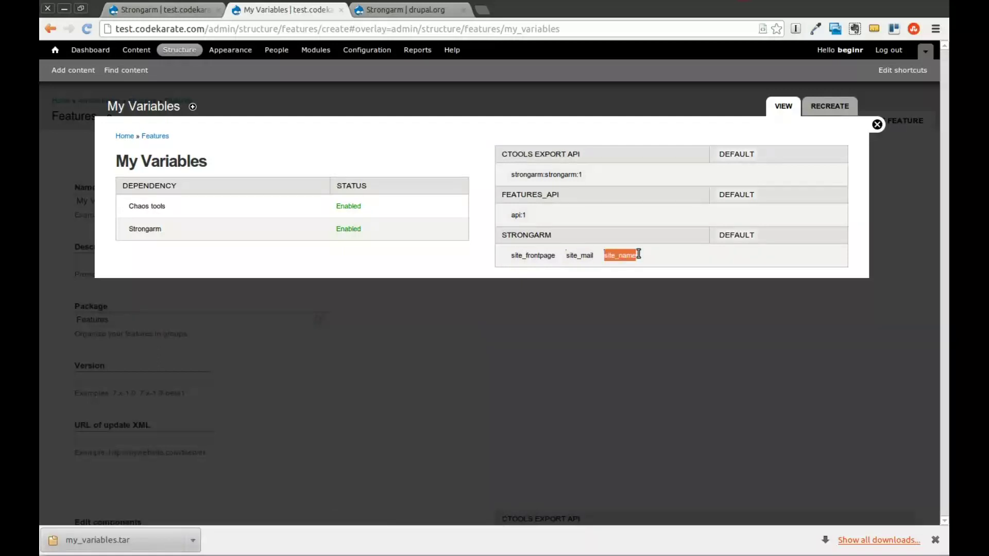
left_click(659, 256)
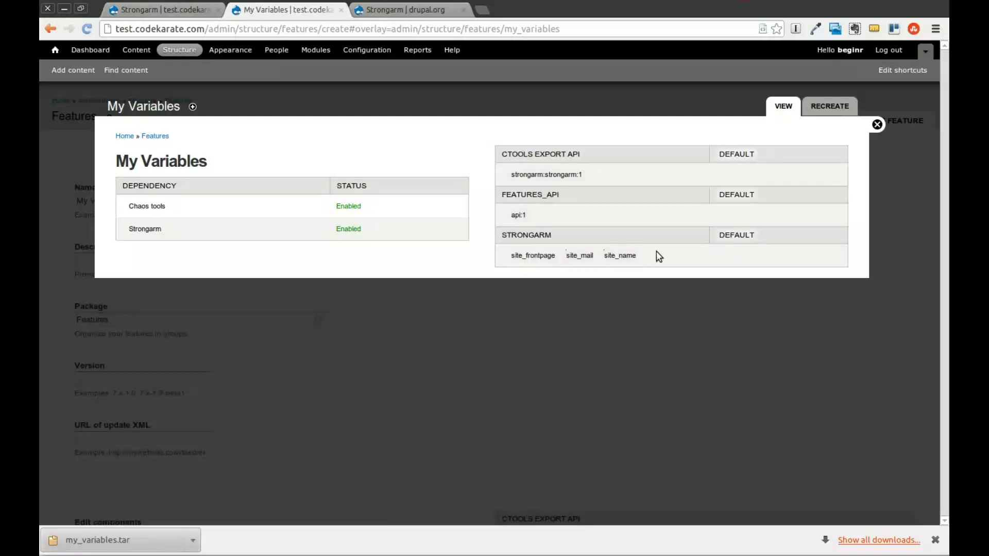
left_click(178, 8)
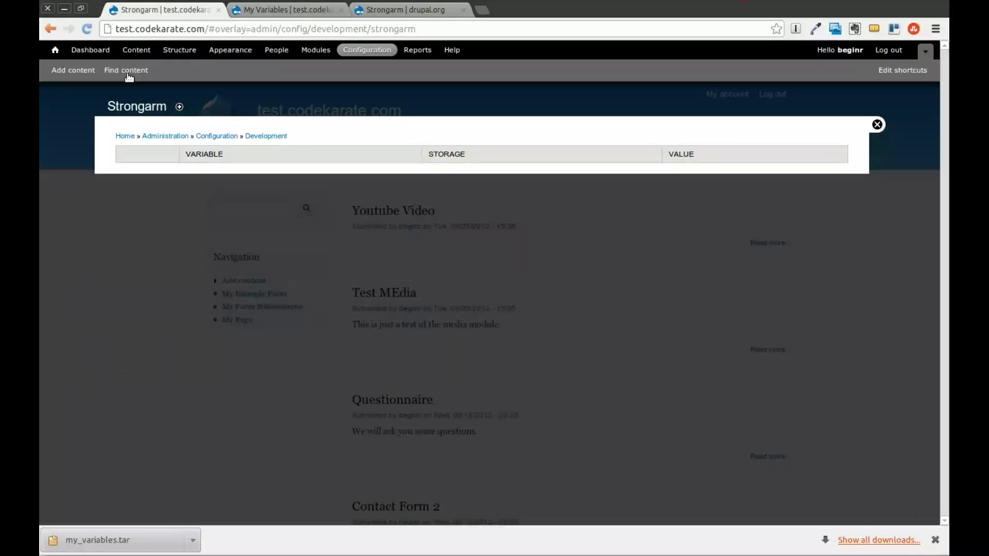
- Reload Strongarm to confirm site_frontpage, site_mail and site_name are Saved to DB
left_click(111, 71)
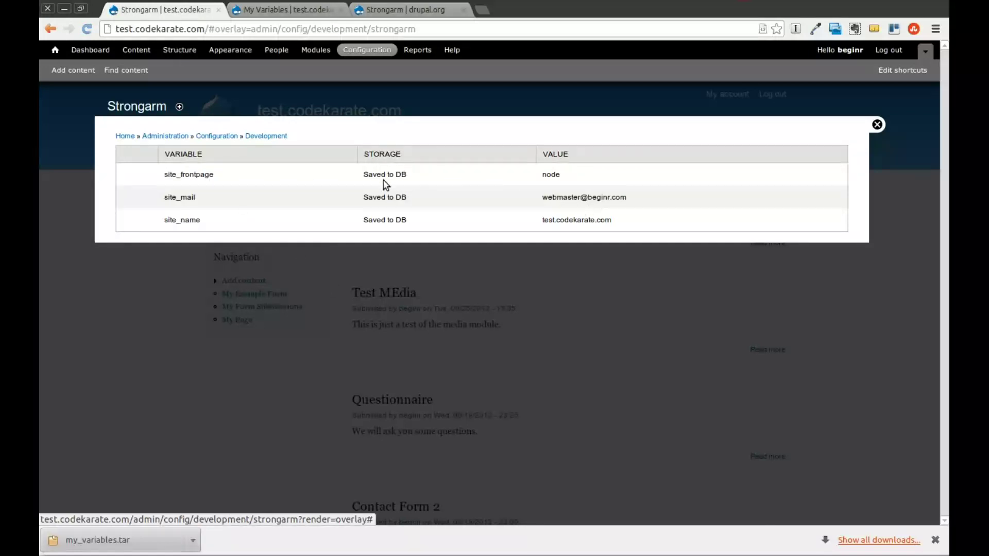
left_click_drag(363, 174, 414, 176)
left_click(427, 180)
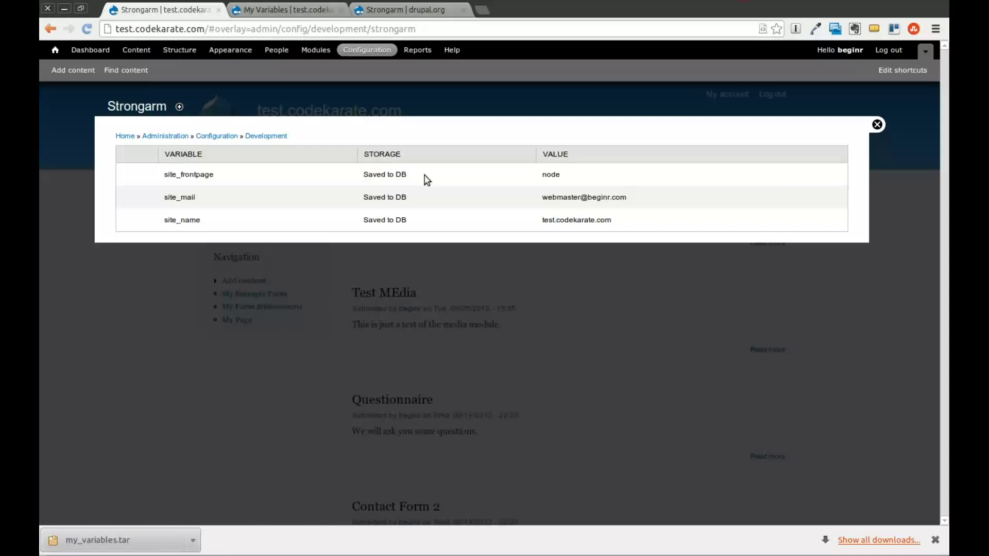
- Open the Configuration page in a new browser tab and view it
right_click(360, 51)
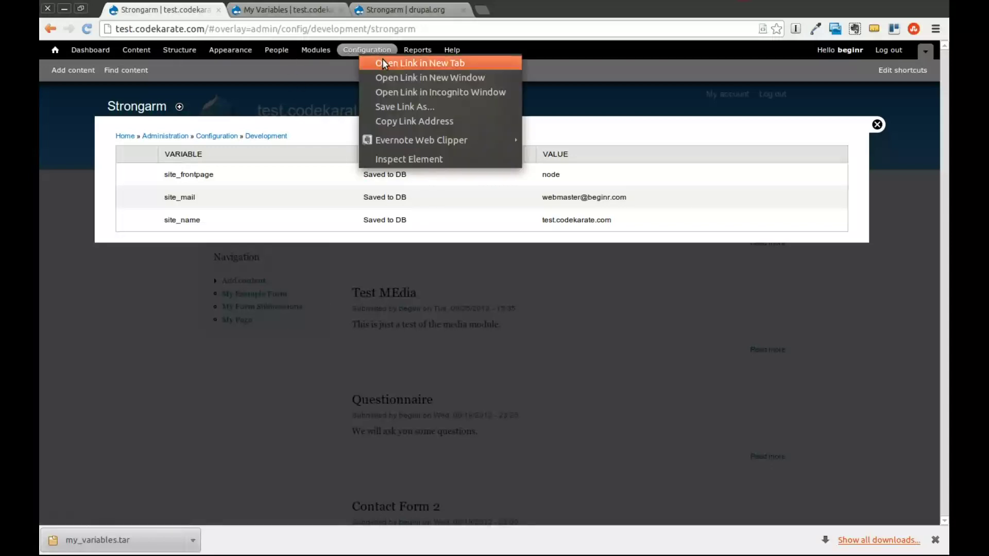
left_click(384, 63)
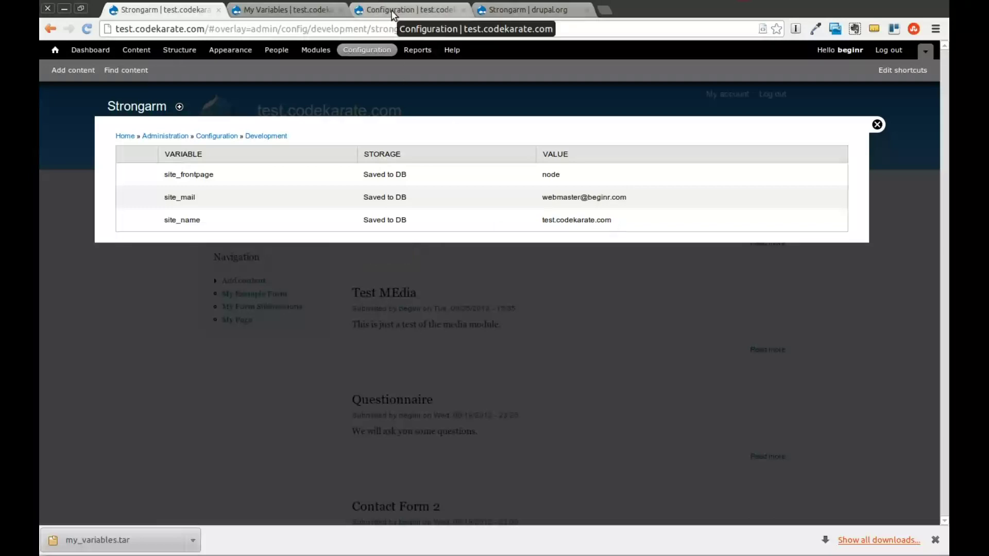
left_click(405, 10)
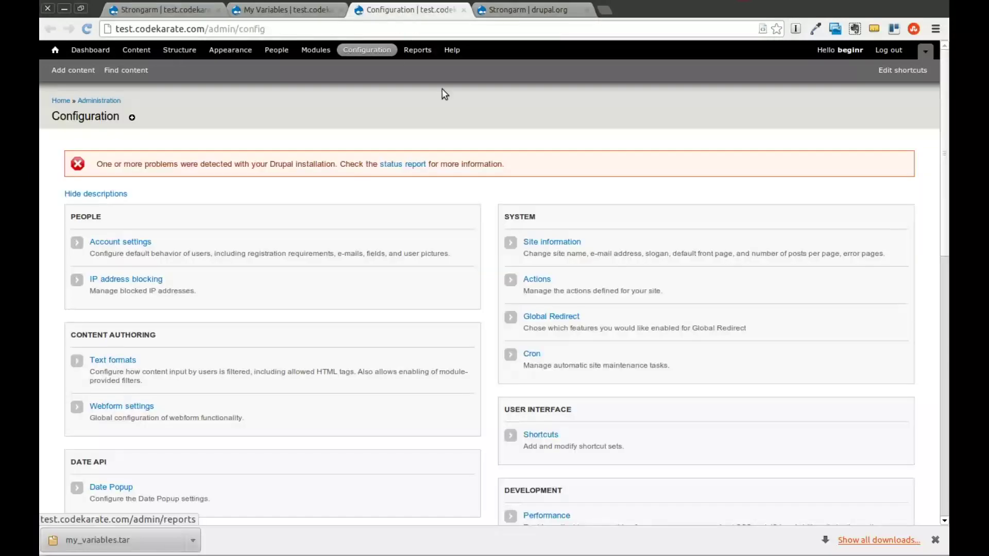
- Change the site name to 'Code Karate' in Site information and save the configuration
left_click(554, 243)
left_click_drag(161, 200, 41, 151)
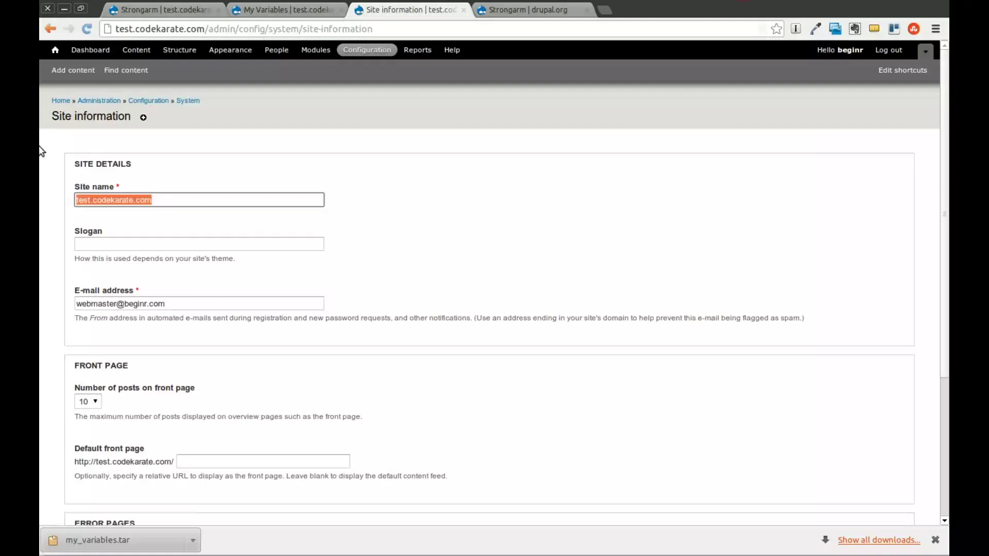
type("Code KA")
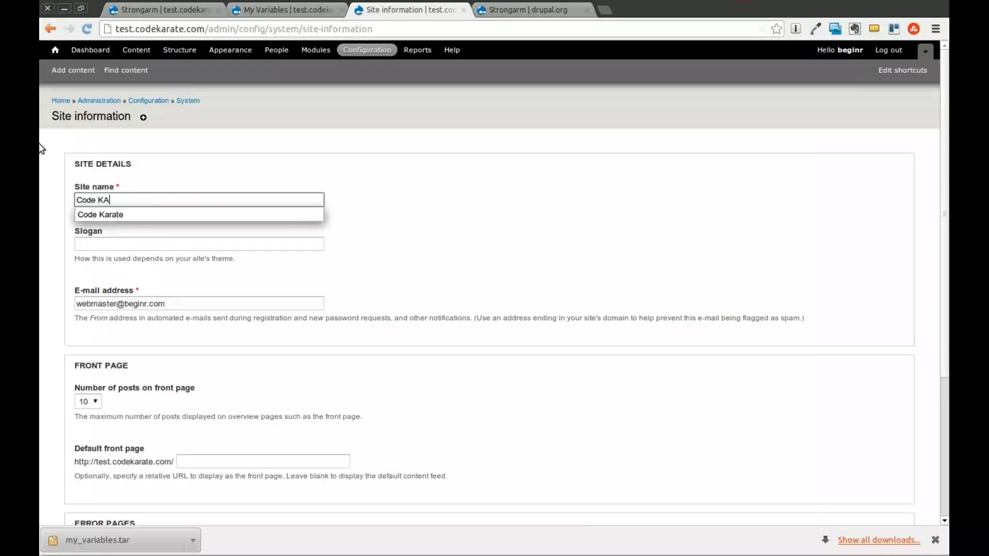
type("ra")
key("BackSpace")
key("BackSpace")
key("BackSpace")
type("ar")
key("Down")
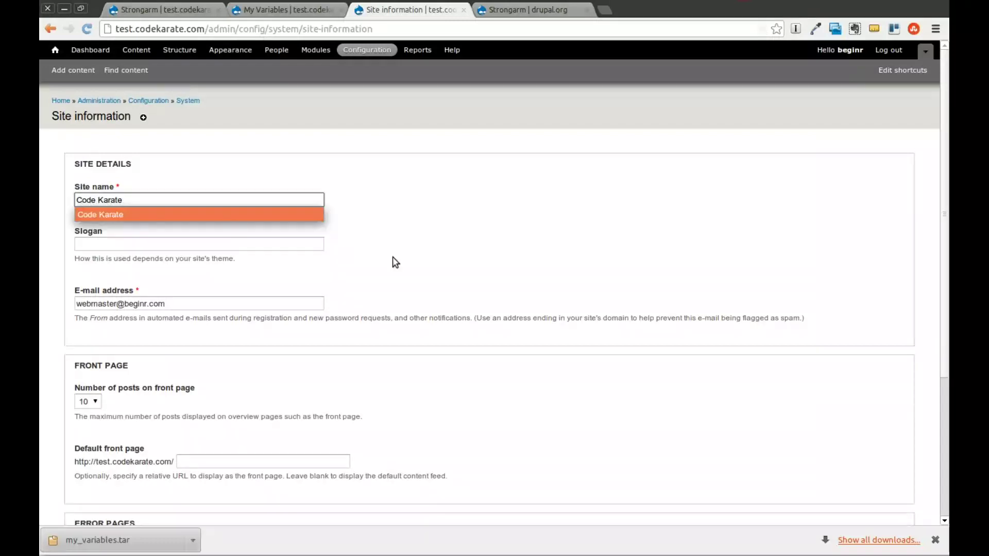
key("Return")
scroll(387, 250, "down", 1)
scroll(388, 250, "down", 2)
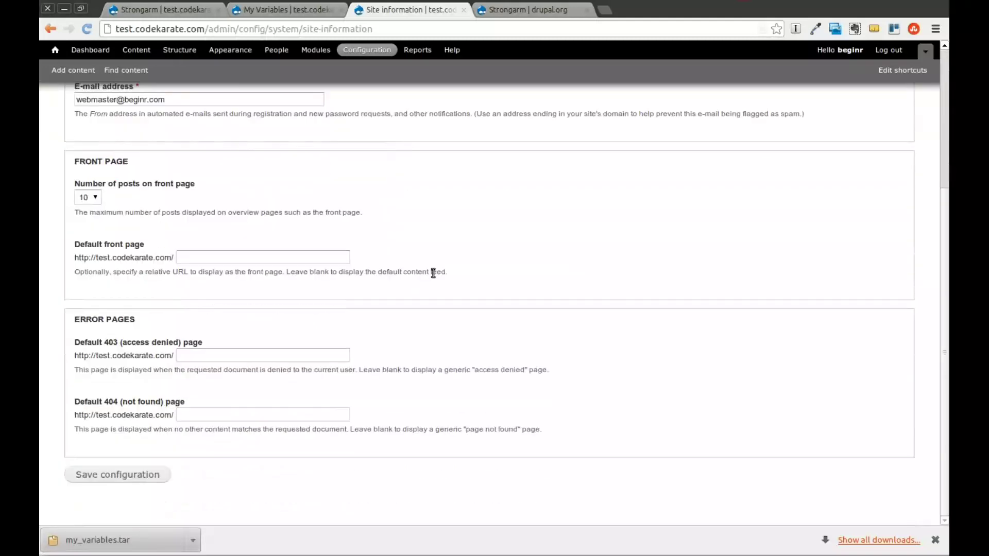
left_click(147, 475)
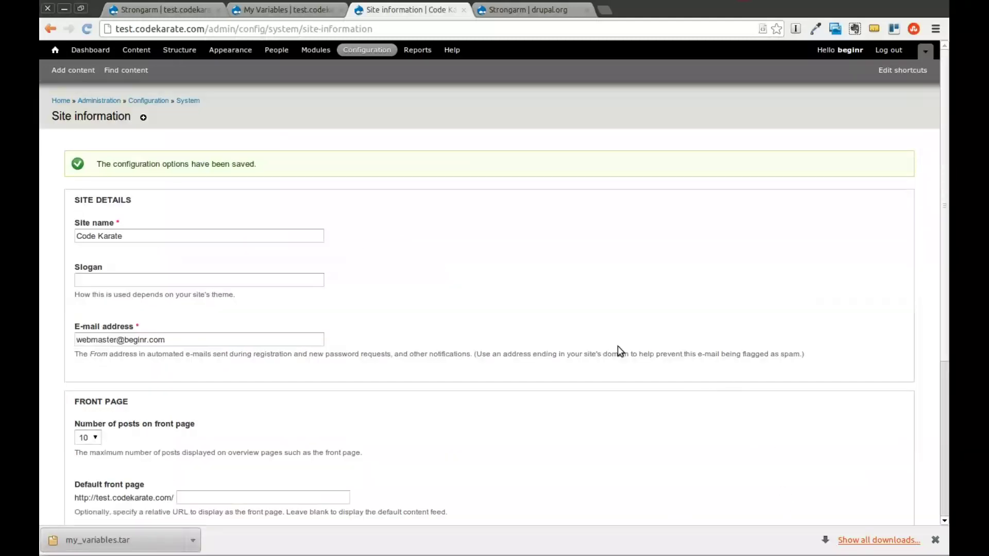
left_click(172, 9)
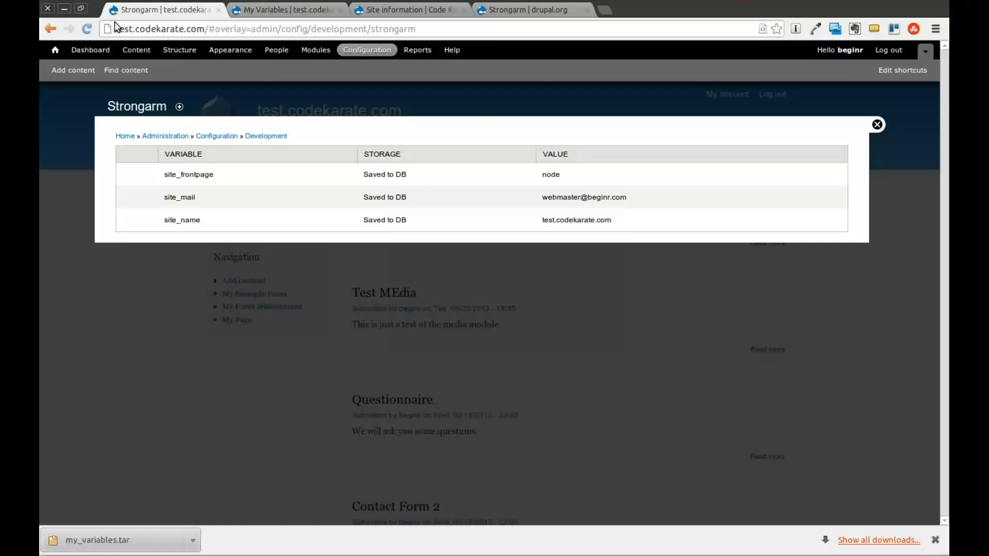
- Reload Strongarm to see site_name Overridden, then refresh the My Variables feature page
left_click(92, 30)
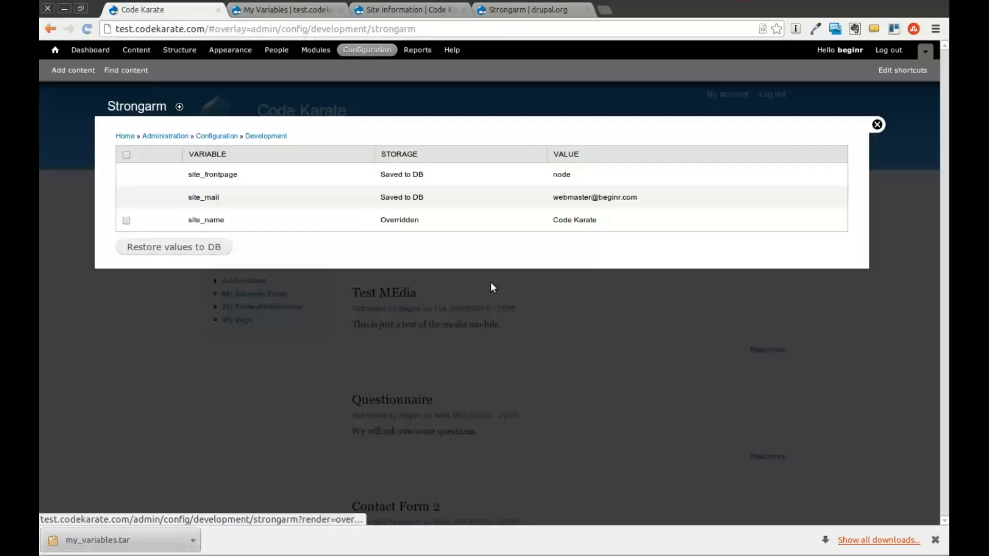
left_click_drag(381, 222, 411, 222)
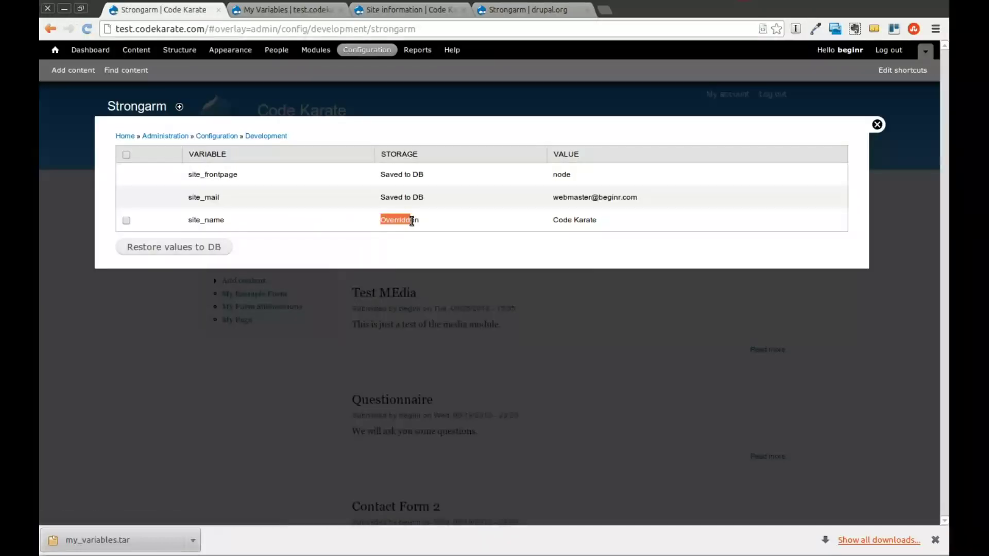
left_click(421, 236)
left_click(322, 9)
left_click(782, 105)
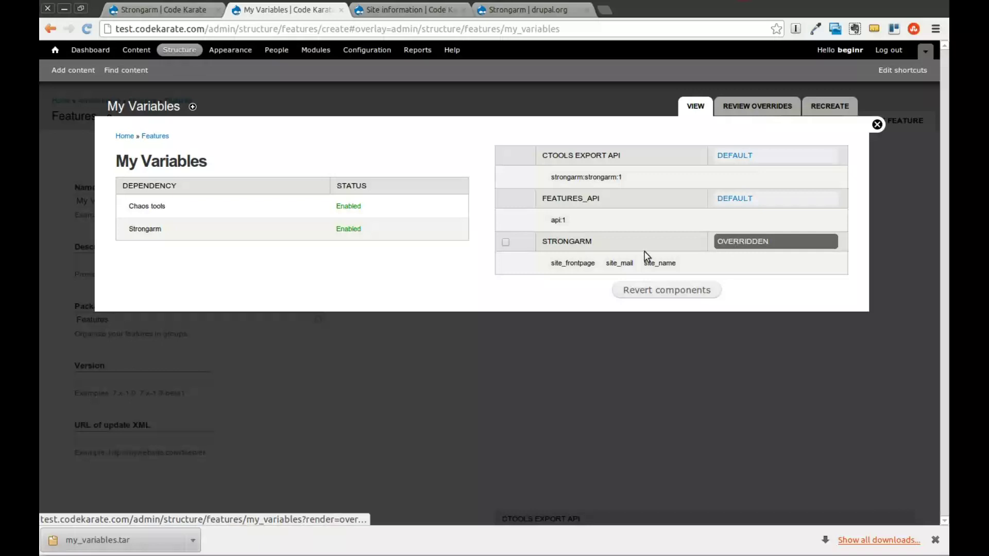
- Review the Strongarm overrides showing site_name changed from test.codekarate.com to Code Karate
left_click(755, 244)
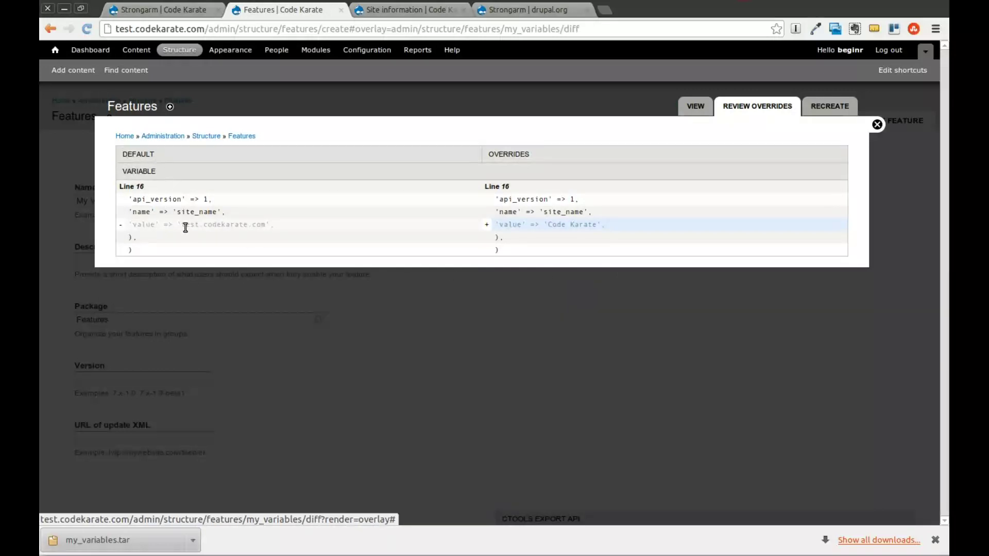
left_click_drag(182, 226, 265, 226)
left_click_drag(548, 225, 596, 225)
left_click(544, 248)
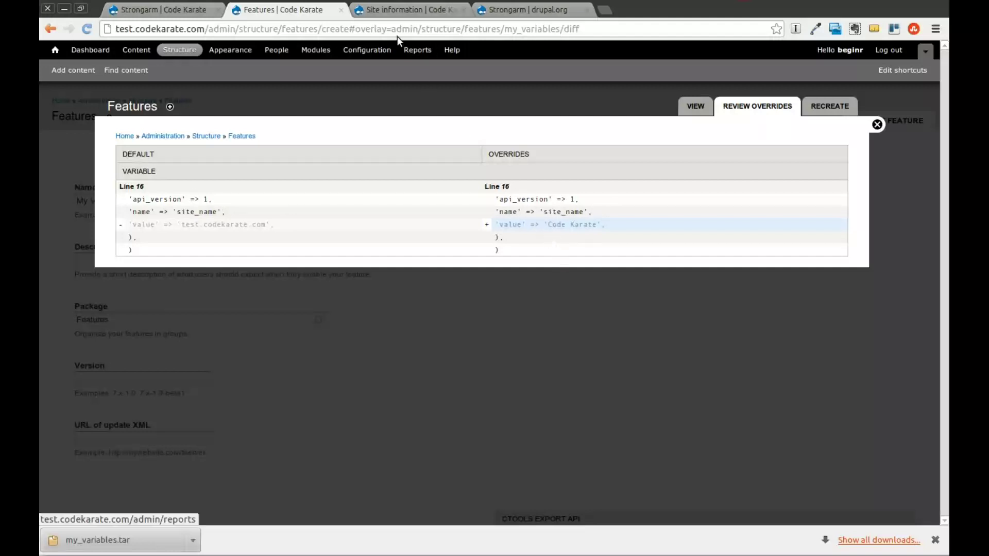
left_click_drag(499, 226, 598, 227)
left_click(624, 245)
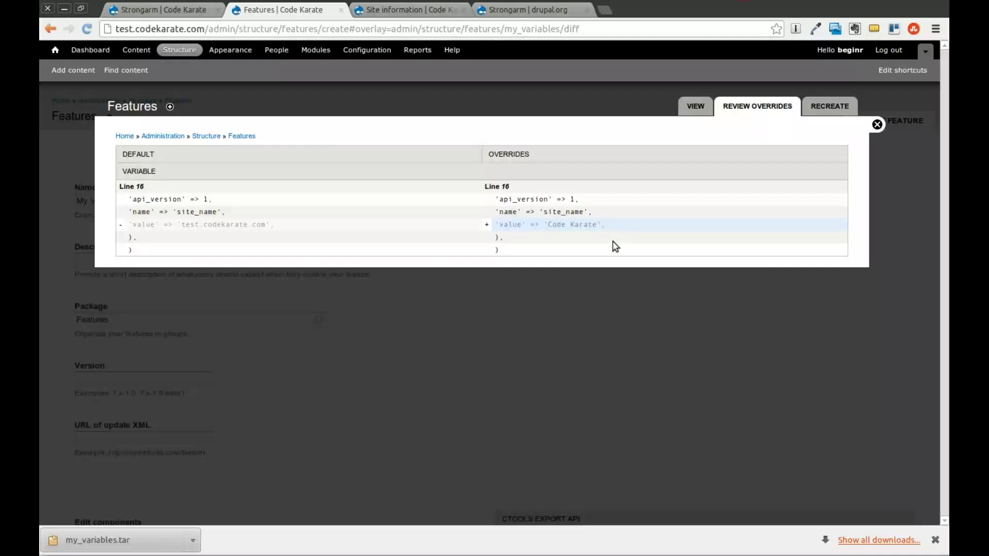